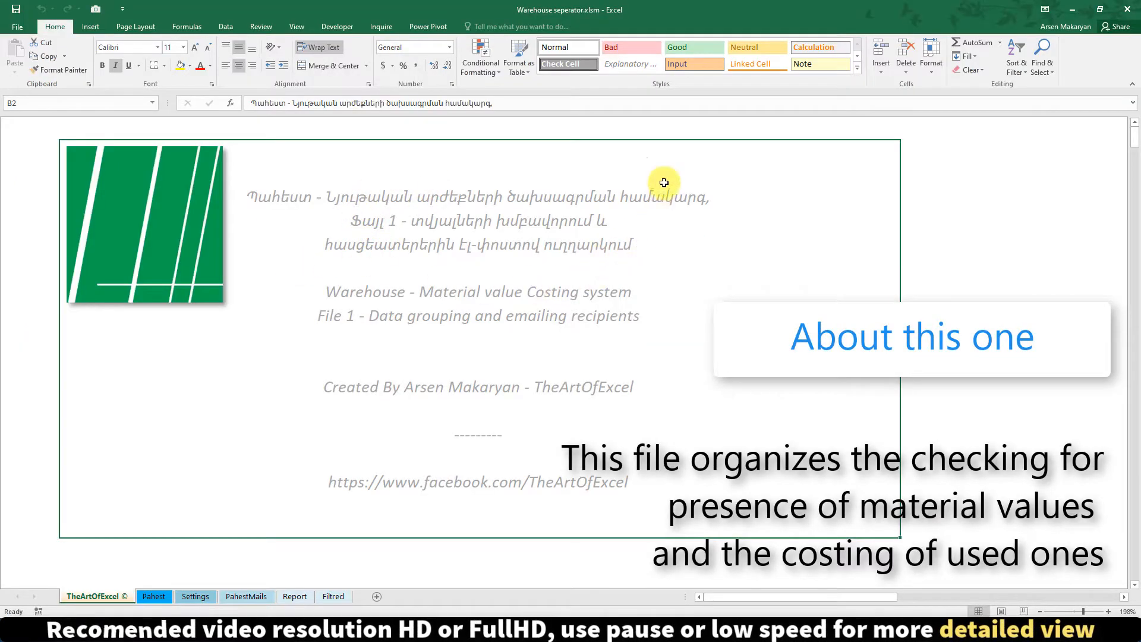
Step: Show the Pahest sheet, switch to File Explorer and open TestData.xlsx from the JustAFile folder
click(163, 597)
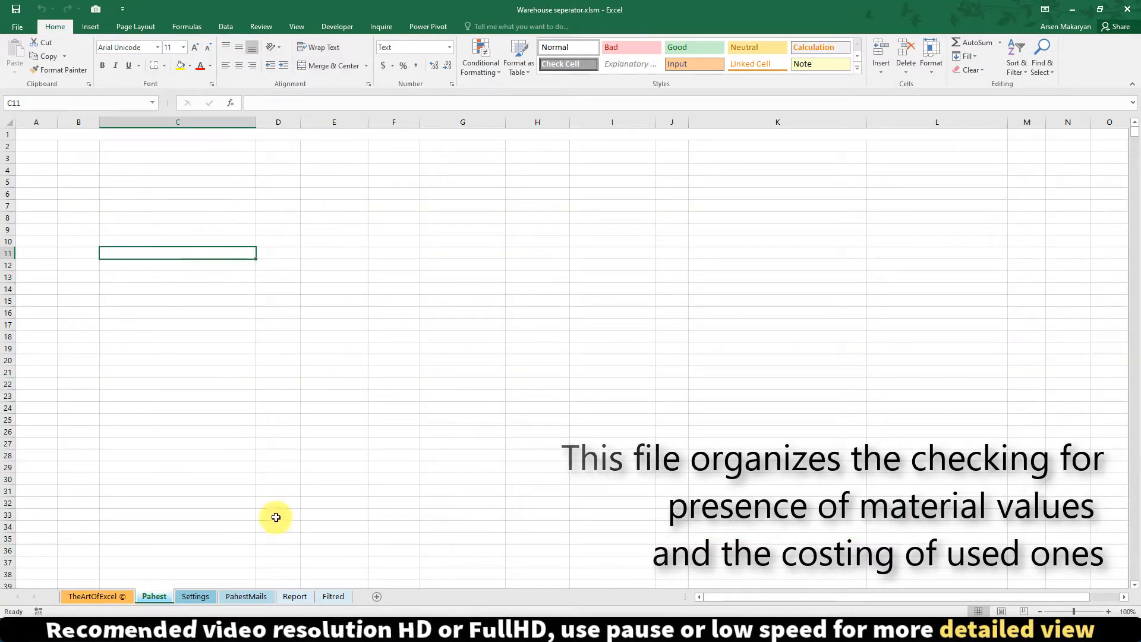
click(291, 574)
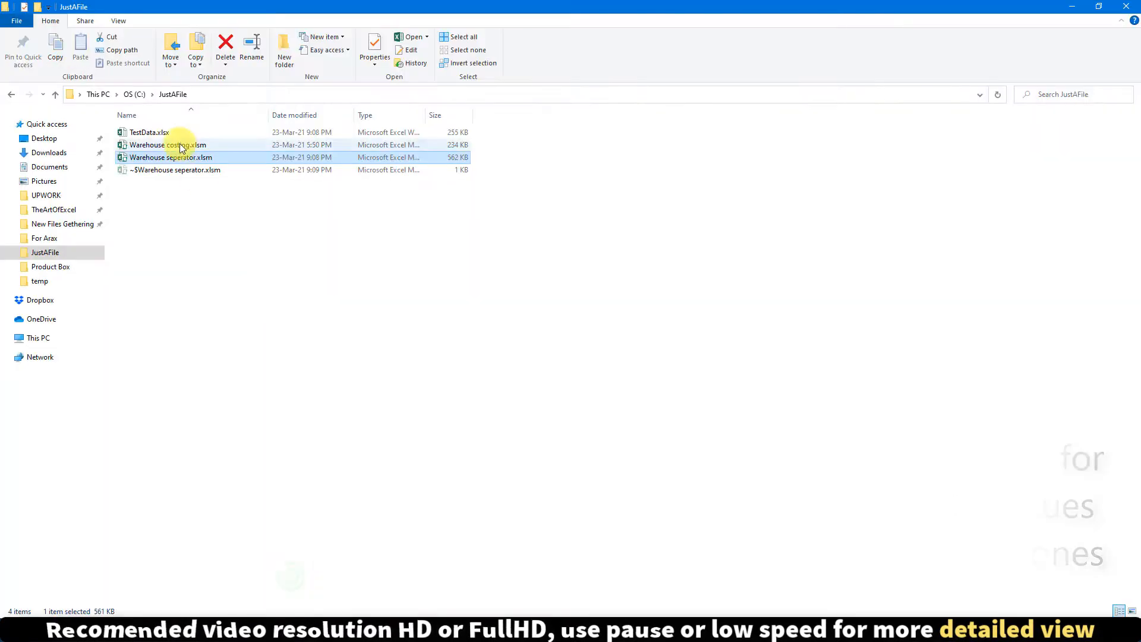
click(164, 134)
double_click(164, 134)
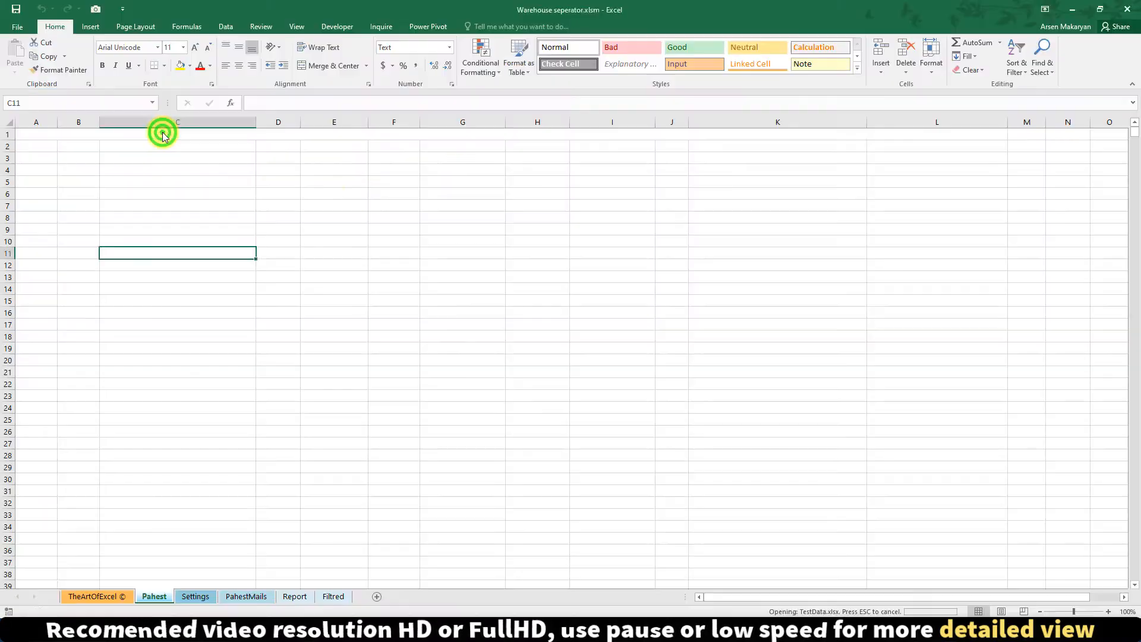
Step: Copy the entire InPahestForTest sheet and paste it at cell A1 of the Pahest sheet in Warehouse seperator.xlsm
click(10, 122)
right_click(105, 194)
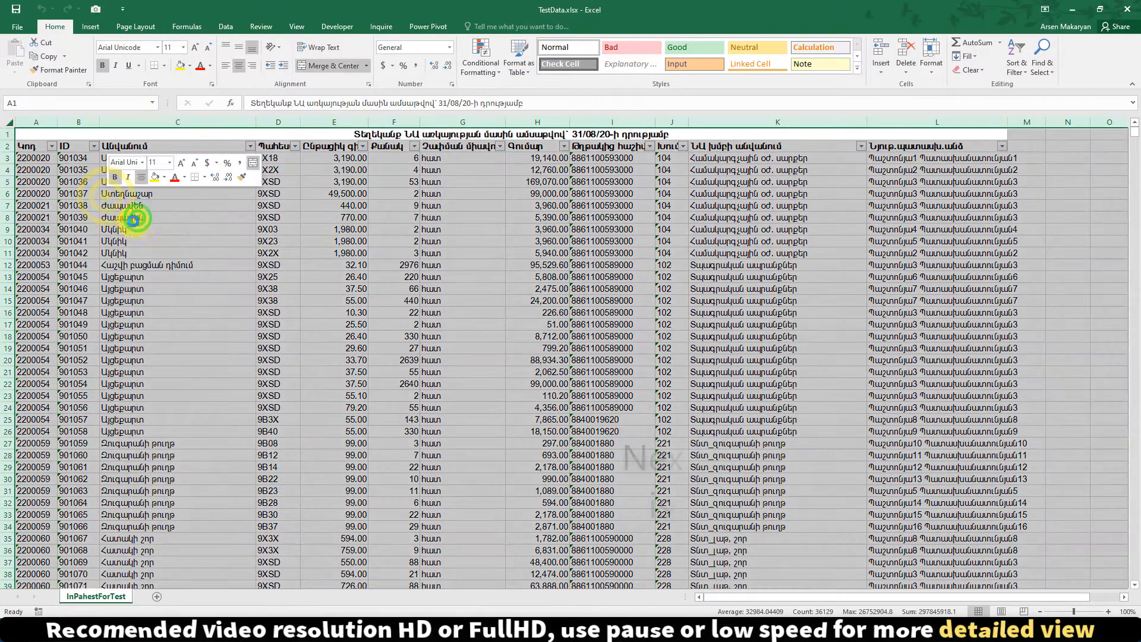
click(113, 217)
mouse_move(611, 585)
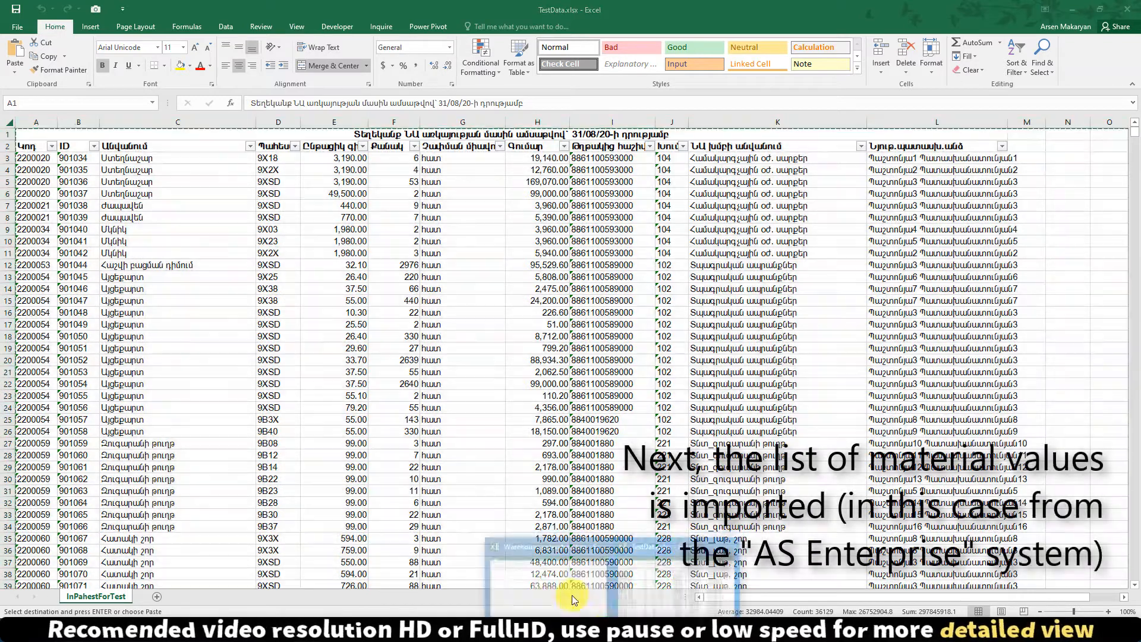
click(549, 585)
click(18, 133)
right_click(18, 134)
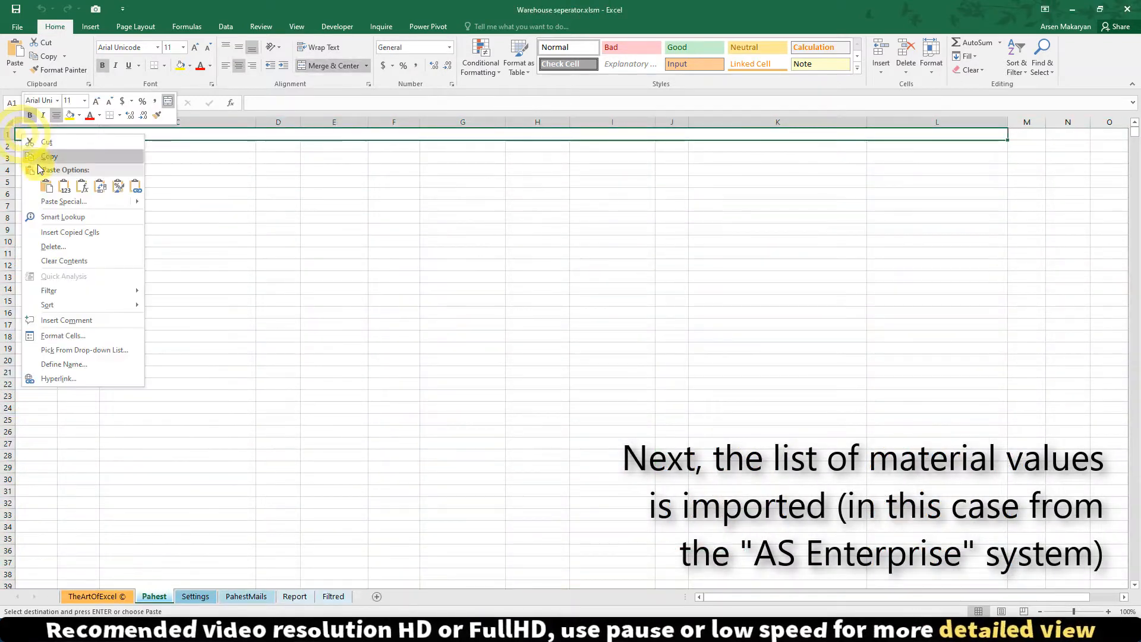
click(44, 188)
click(169, 214)
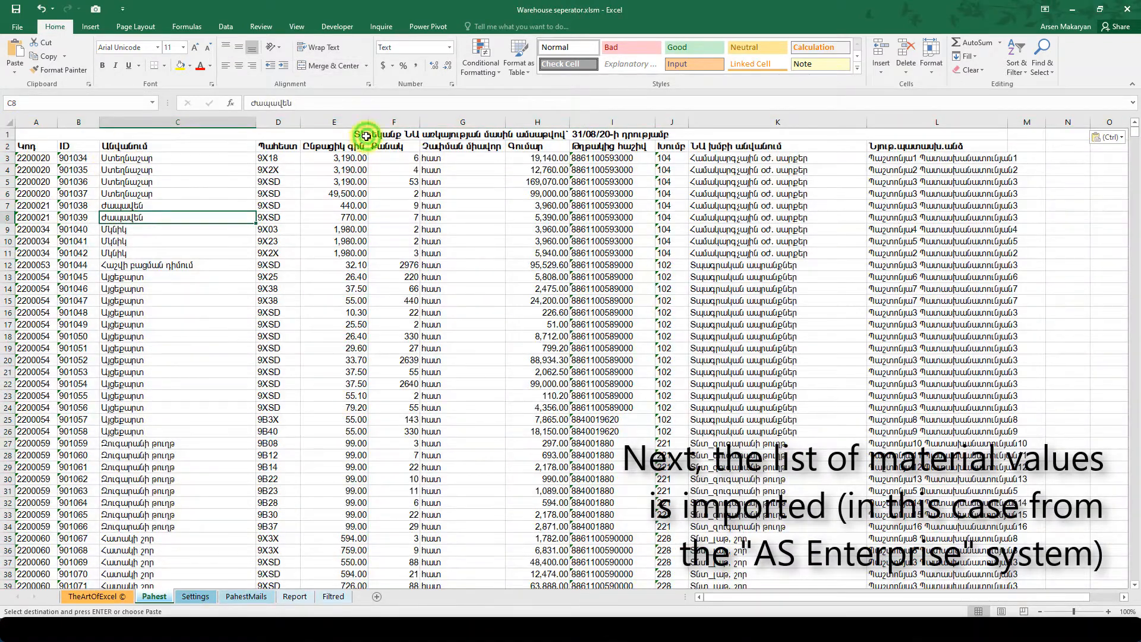
Step: Look through the imported material list, examining the item name, warehouse, account, amount and responsible person columns down to the end
drag(152, 159, 196, 562)
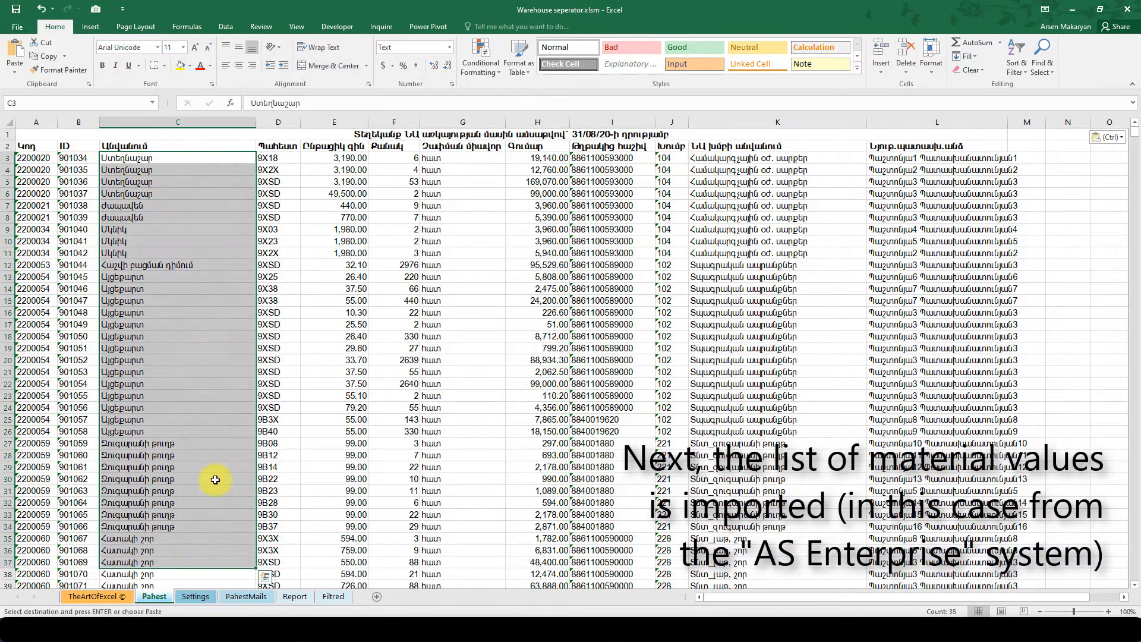
drag(281, 147, 281, 550)
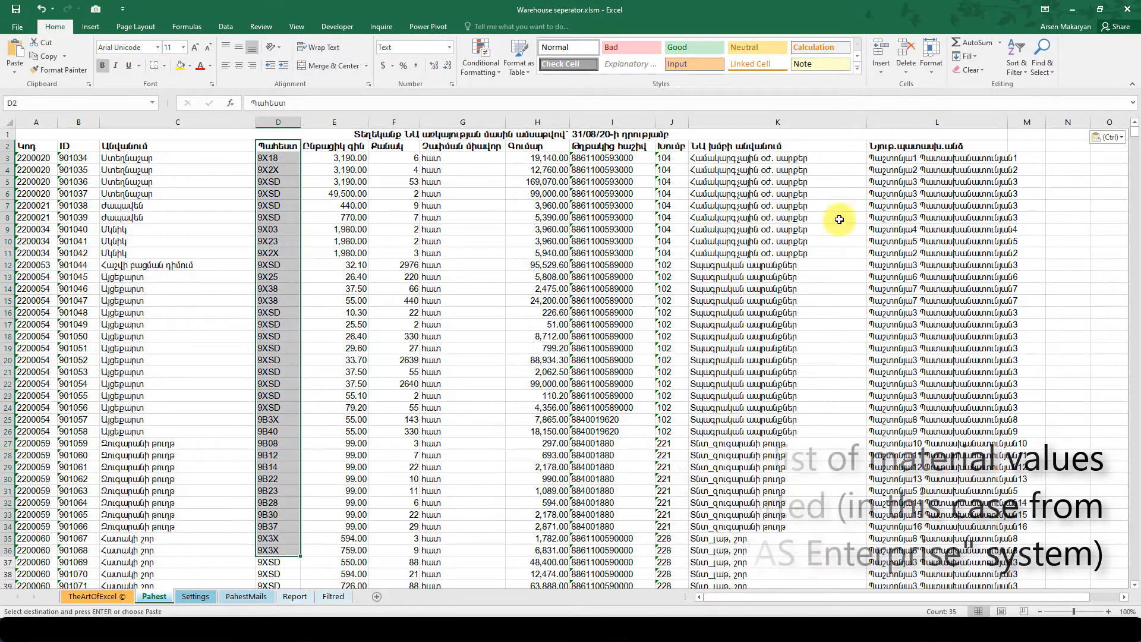
drag(924, 148, 789, 489)
click(628, 424)
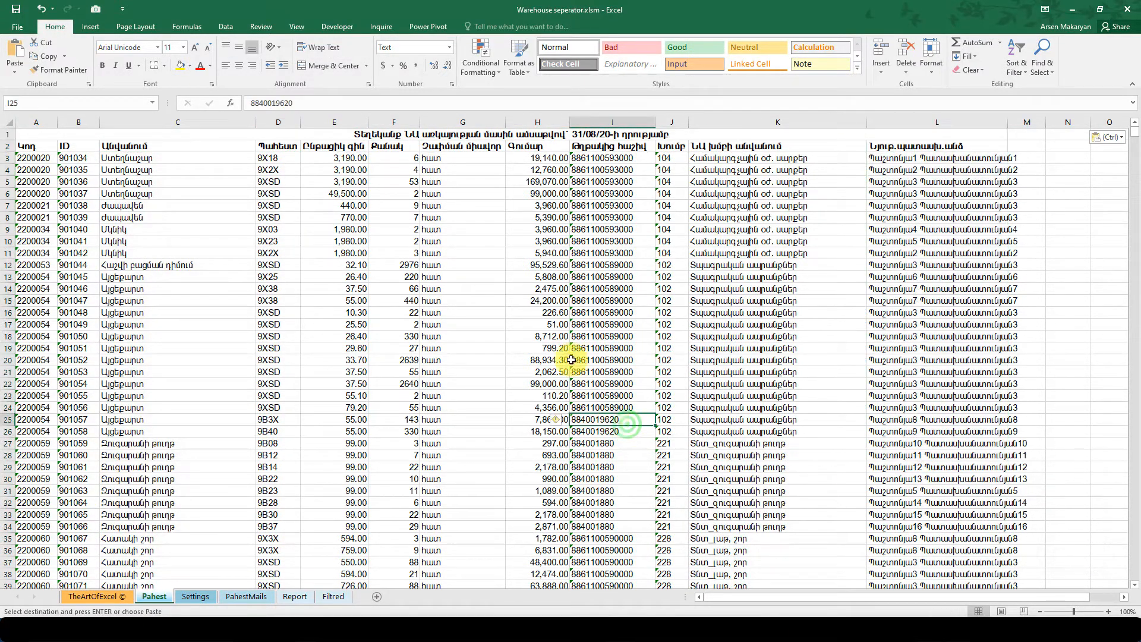
click(537, 205)
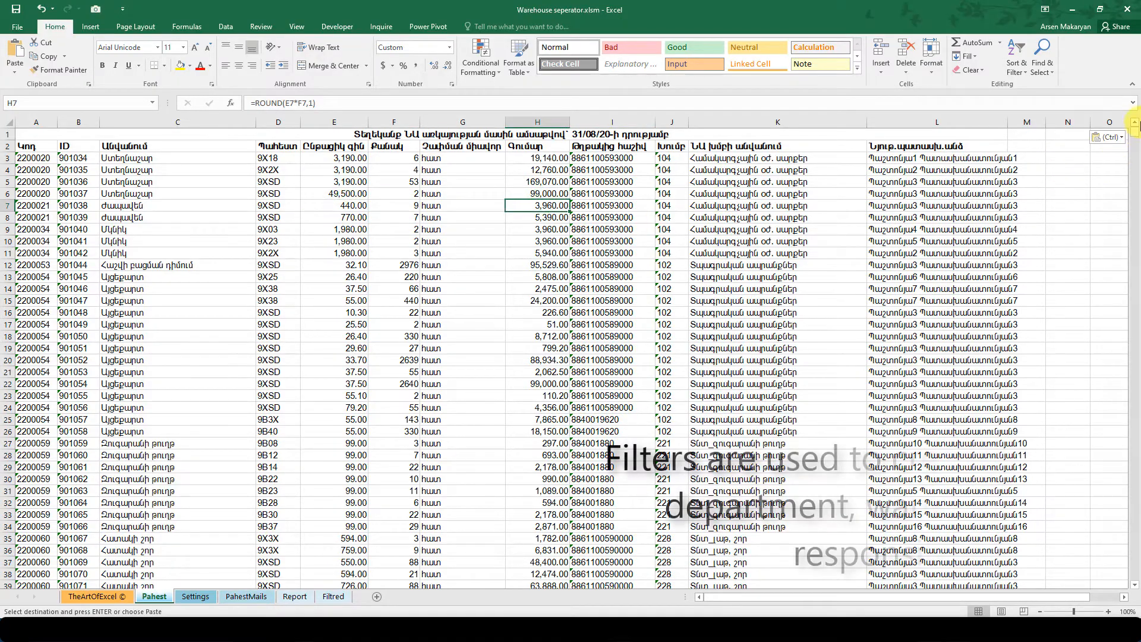
drag(1134, 134, 1134, 571)
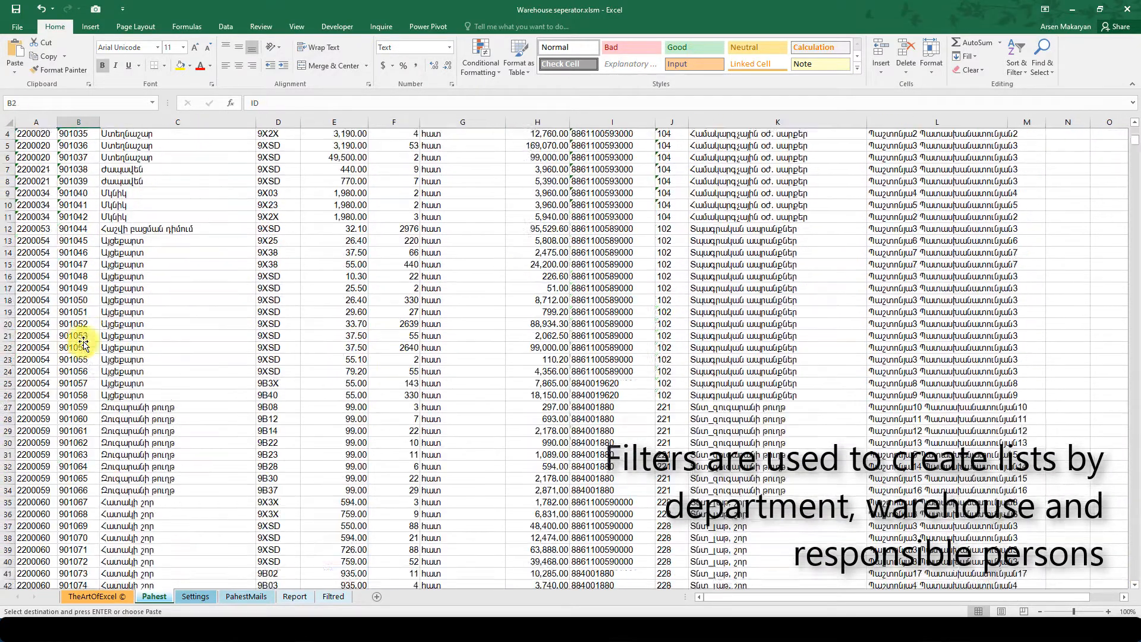
scroll(89, 331, up, 10)
click(393, 205)
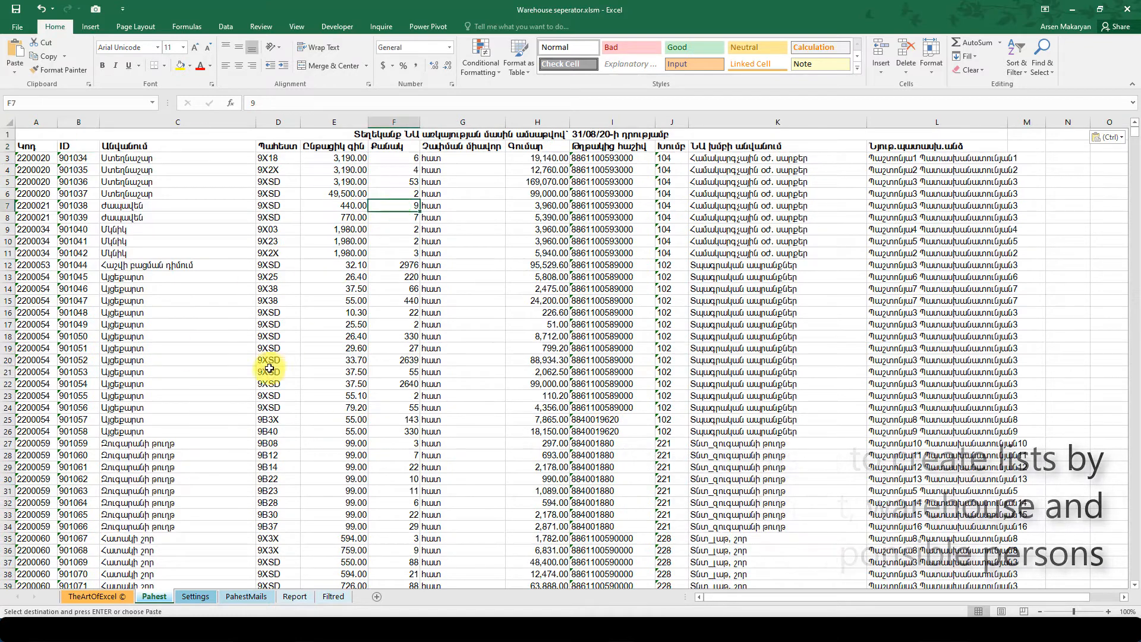
Step: On the Settings sheet, go through the letter template fields and set Send or Display to Display
click(208, 597)
click(313, 256)
click(163, 158)
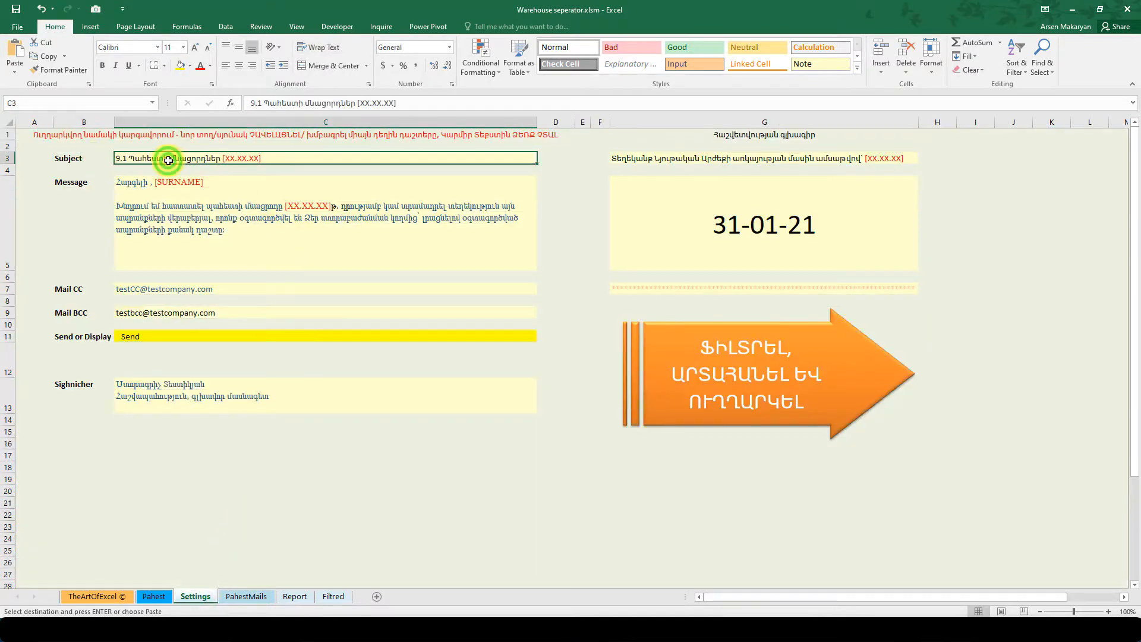
click(162, 215)
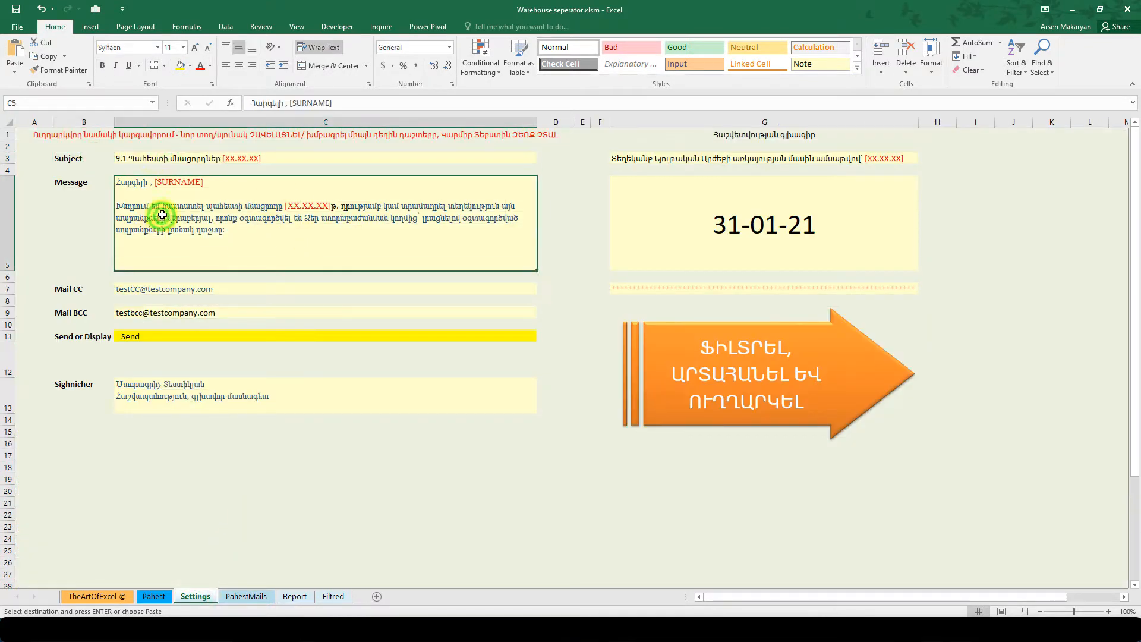
click(195, 294)
click(137, 313)
click(132, 337)
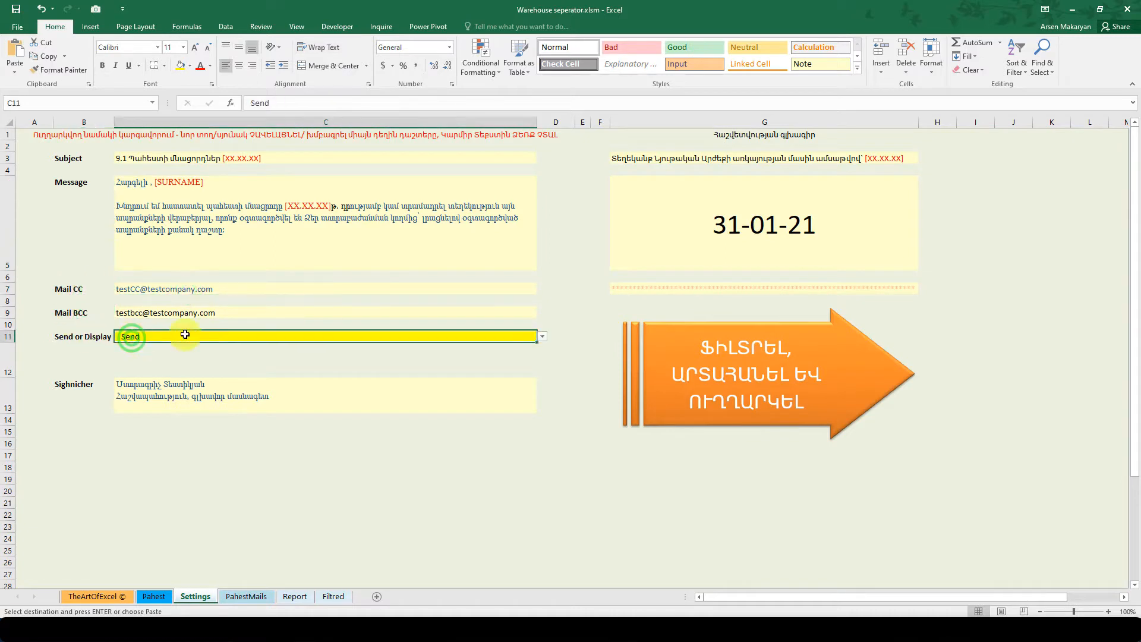
click(544, 337)
click(154, 352)
click(178, 398)
Step: Set the large report date on the Settings sheet to 28-02-2021
click(780, 221)
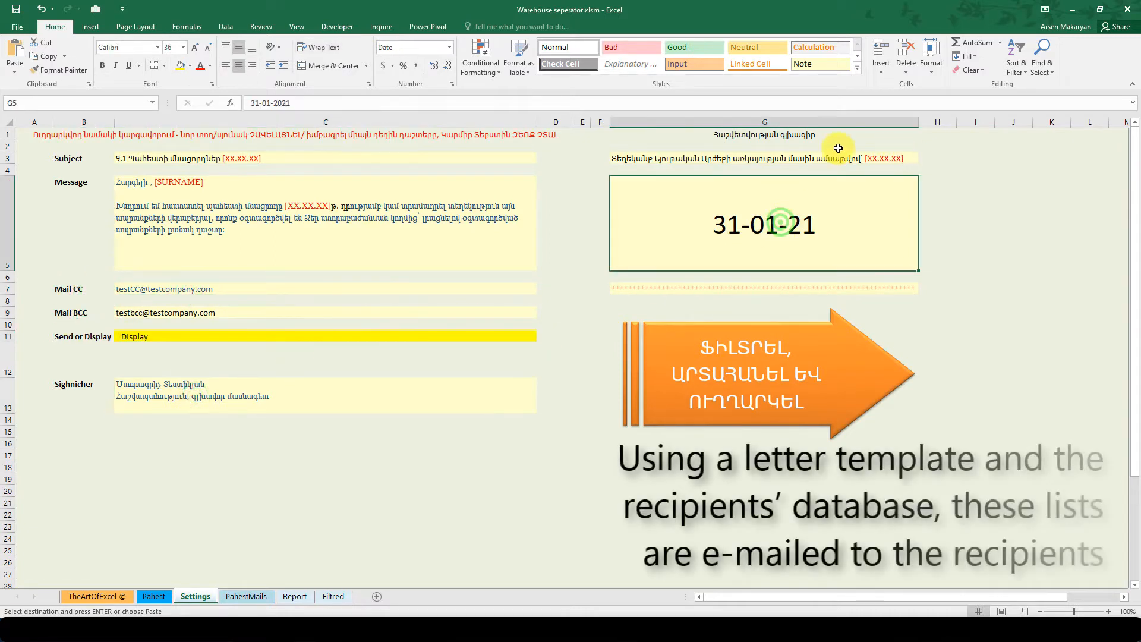
click(739, 158)
double_click(735, 221)
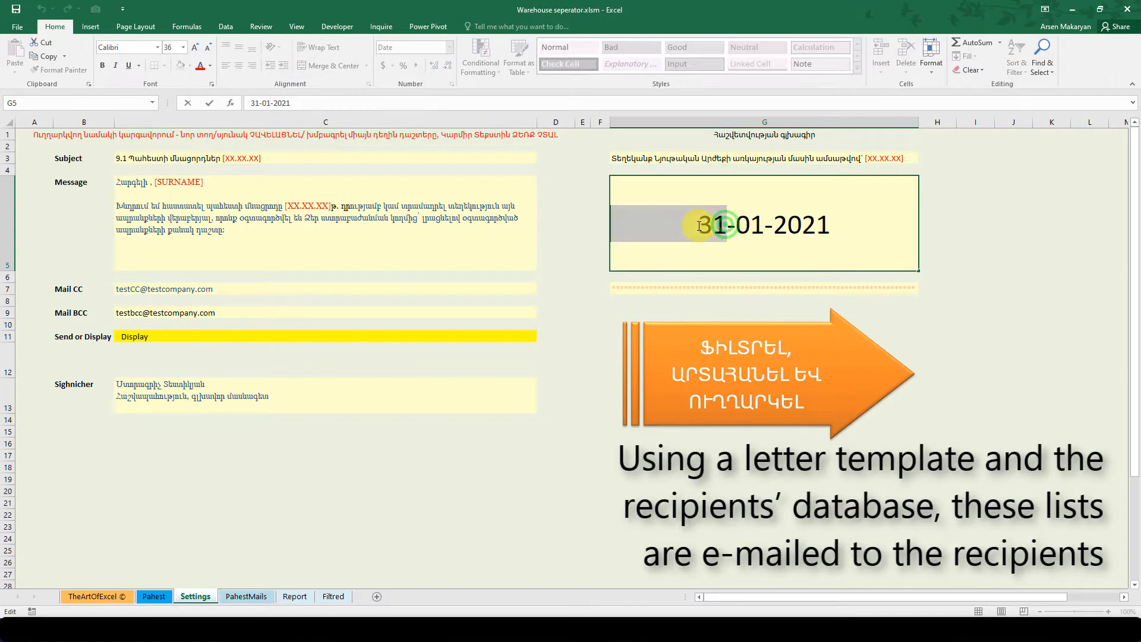
text(28)
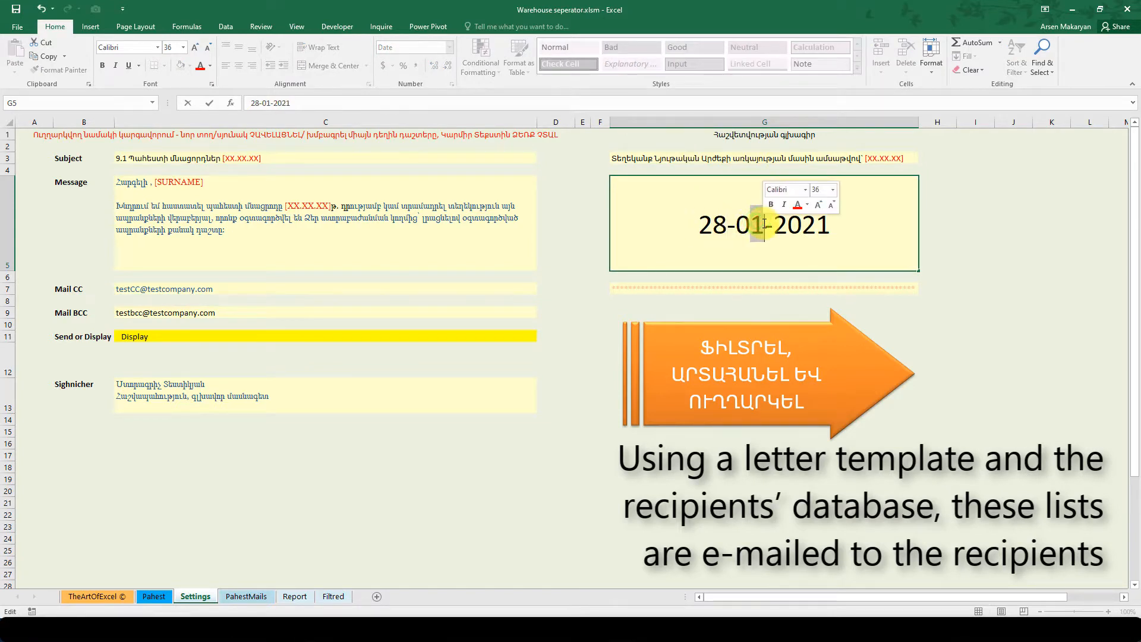
key(Return)
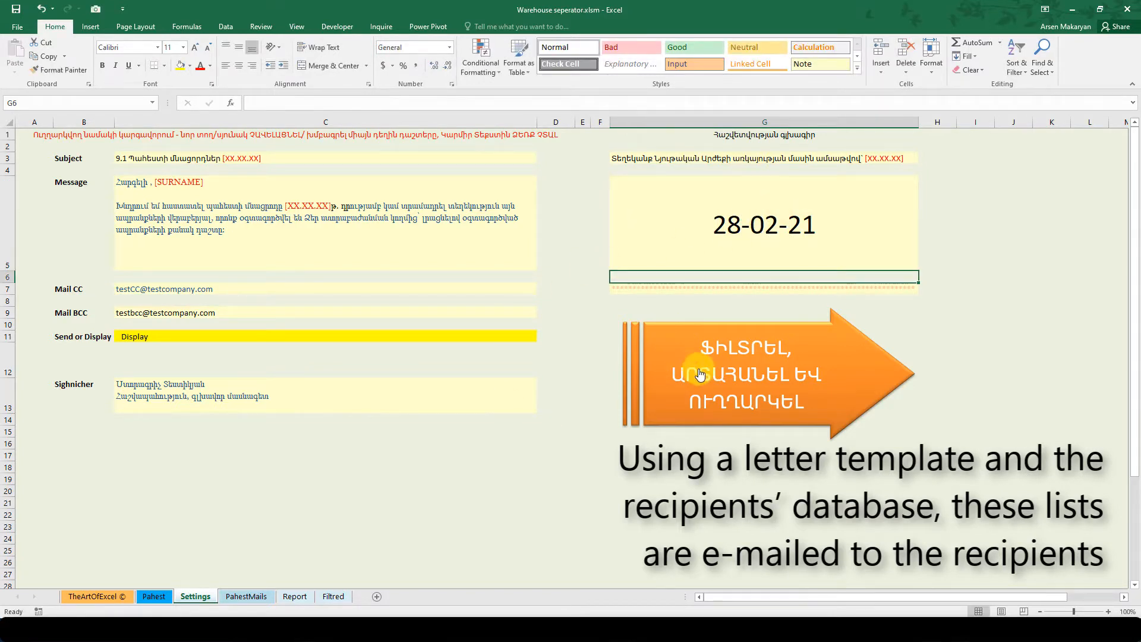
Step: Run the filter, export and mail macro from the Settings sheet, confirming the export and closing its completion notice
click(722, 355)
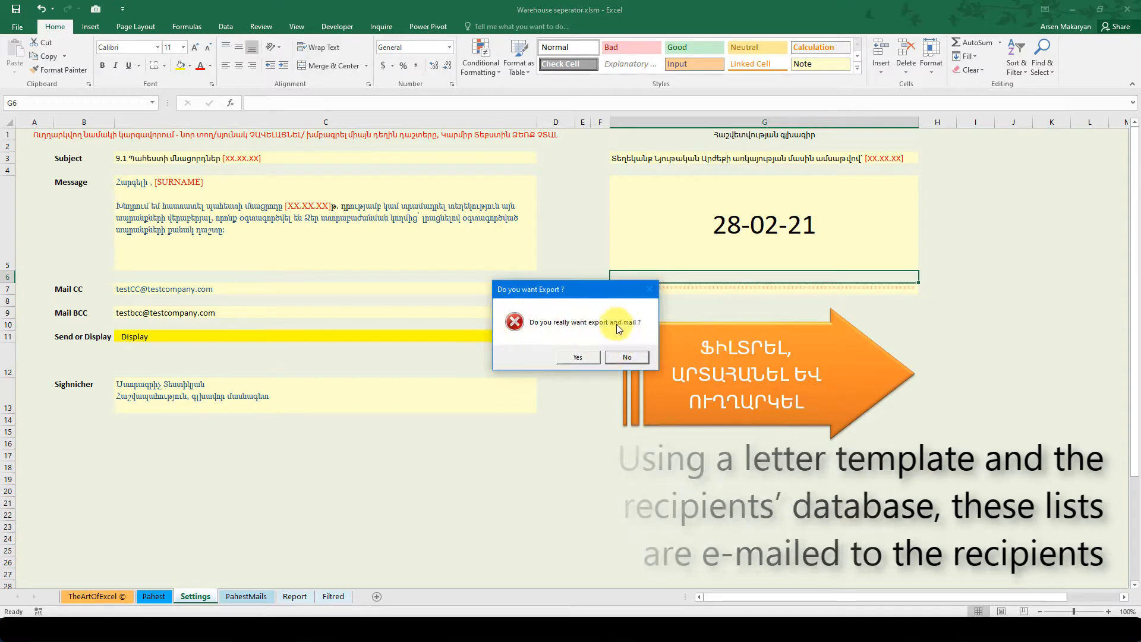
click(579, 356)
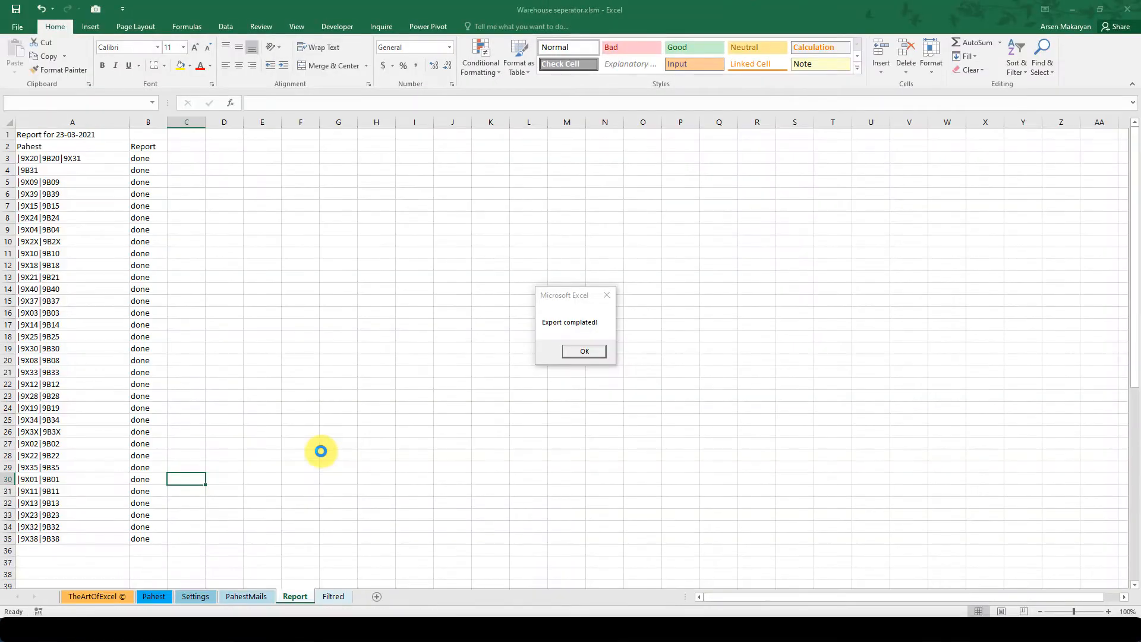
click(583, 353)
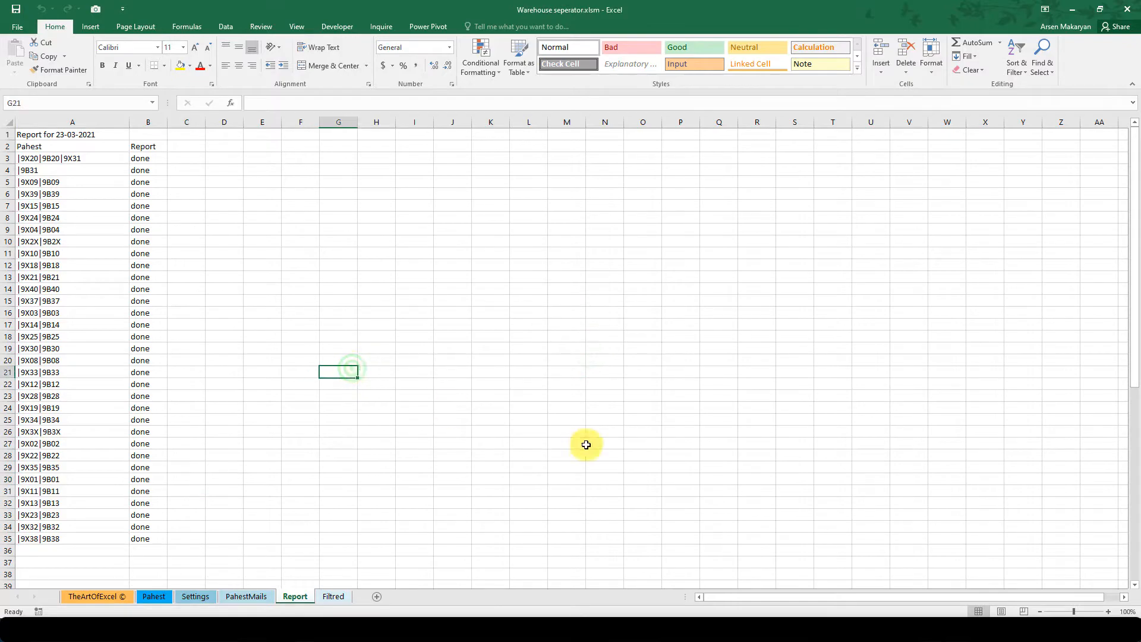
Step: Check the warehouse list on the Report sheet, then open one generated Outlook message and inspect its To, Cc and Bcc fields
click(642, 629)
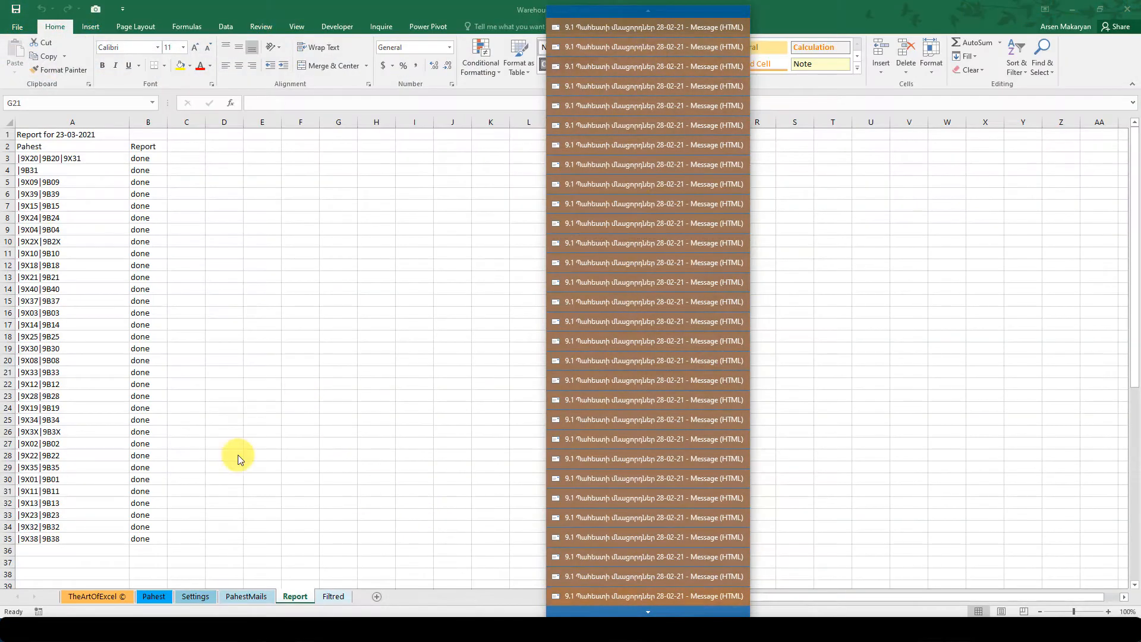
click(214, 444)
click(101, 205)
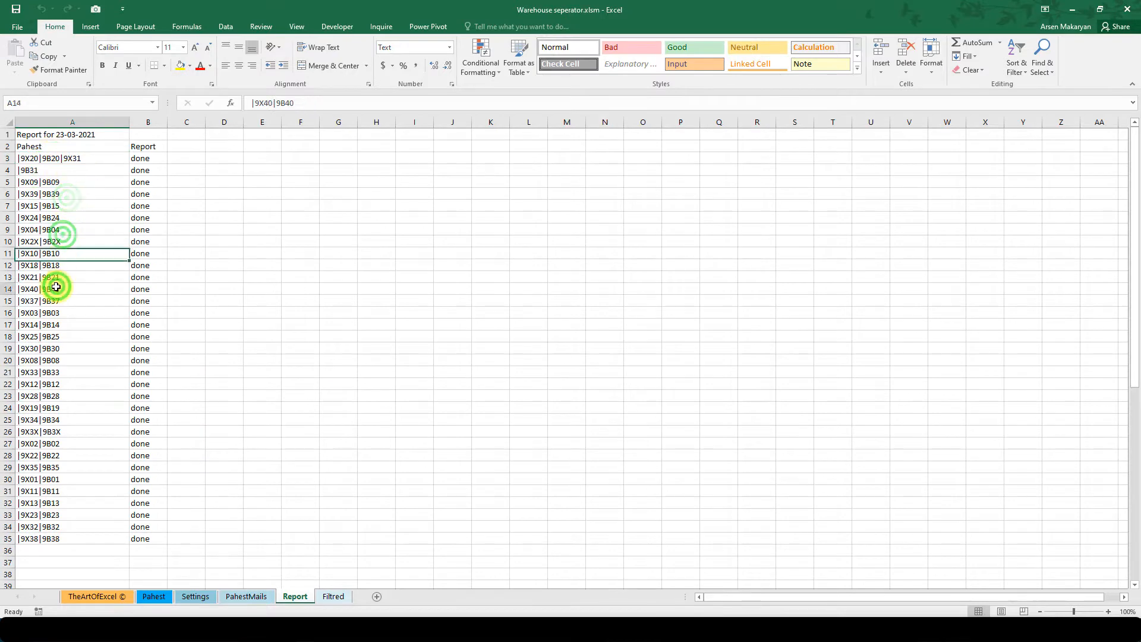
click(644, 629)
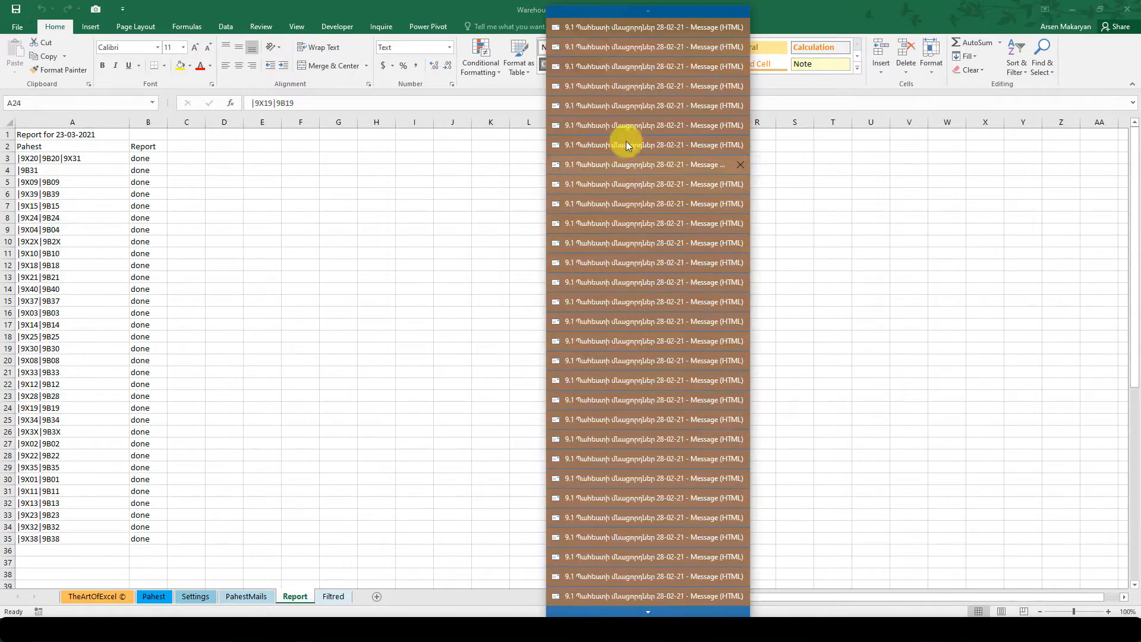
click(626, 140)
click(116, 105)
click(117, 123)
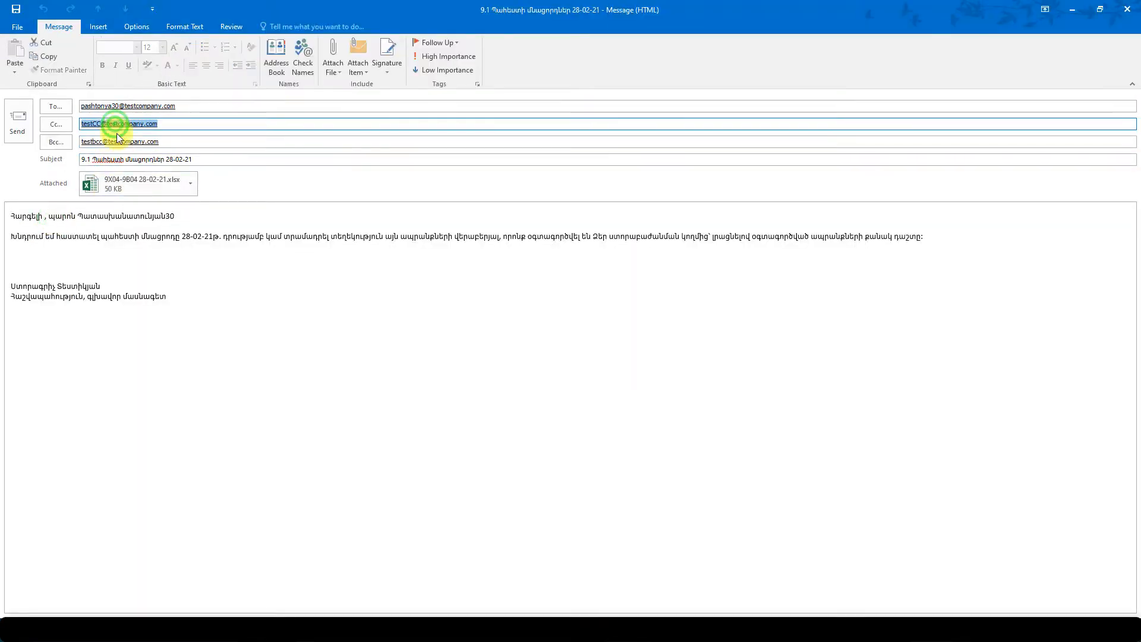
click(117, 141)
Step: Open the attachment 9X04-9B04 28-02-21.xlsx and examine its title, item names, warehouse column and used quantity column
click(190, 184)
click(128, 235)
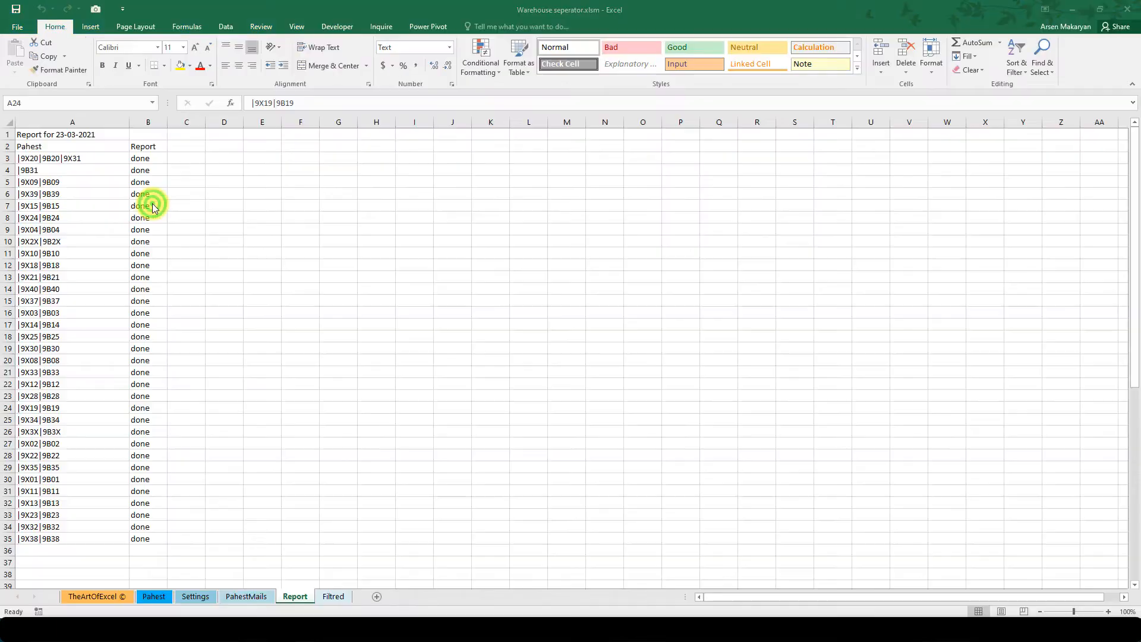
click(208, 205)
scroll(214, 241, up, 1)
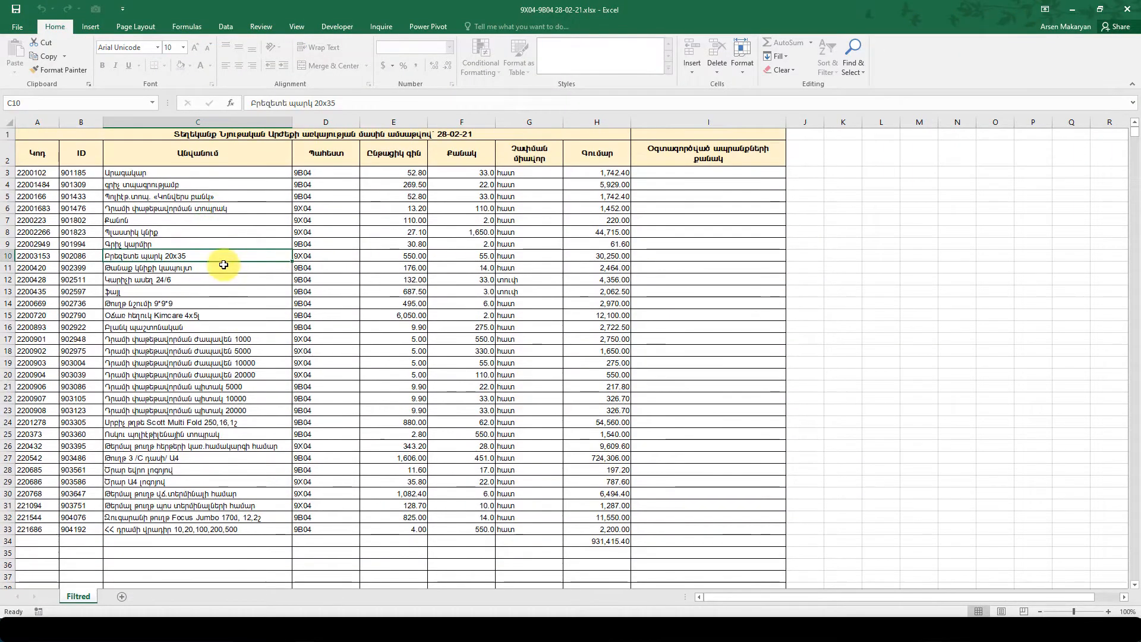
click(229, 132)
click(219, 196)
drag(323, 172, 307, 526)
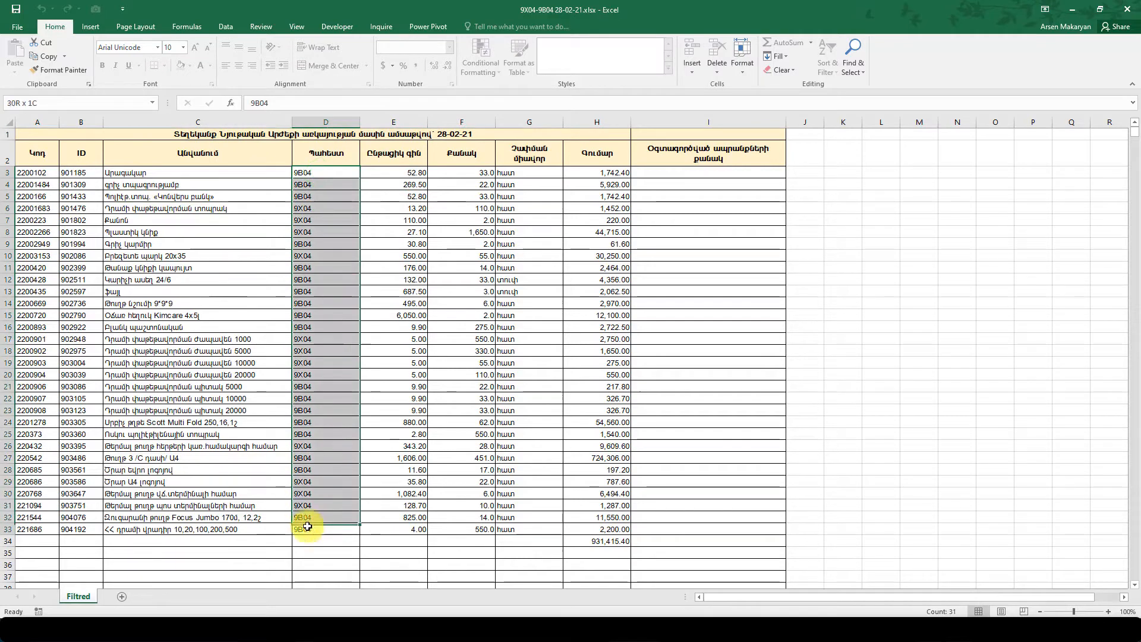
click(262, 362)
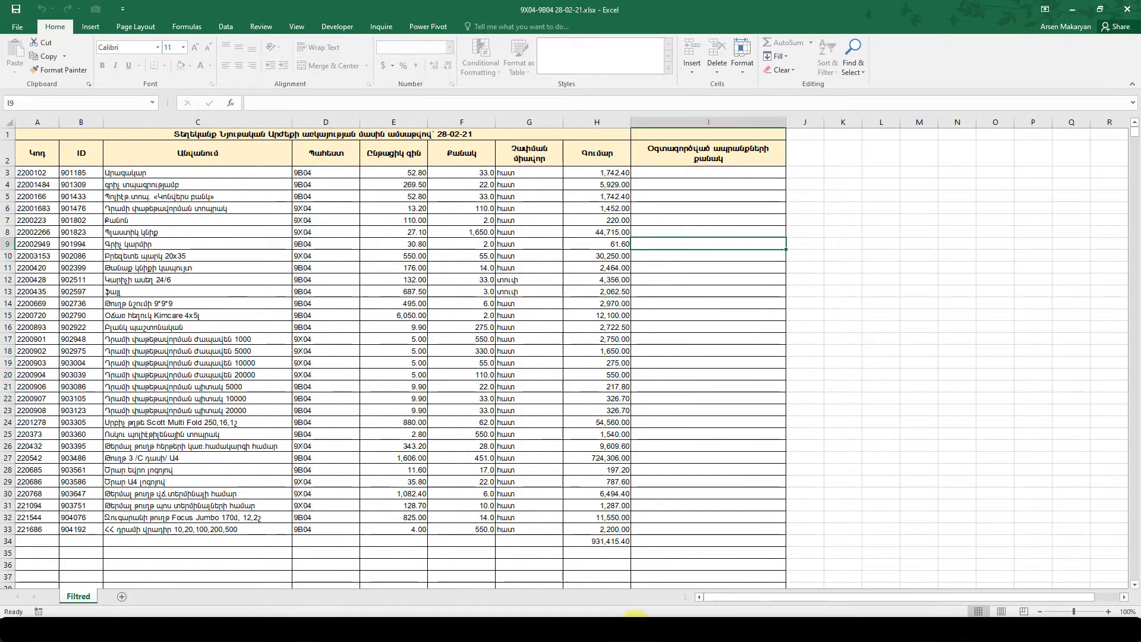
Step: Open another generated message in Outlook and look through its attachment 9X03-9B03 28-02-21.xlsx
click(653, 629)
click(644, 289)
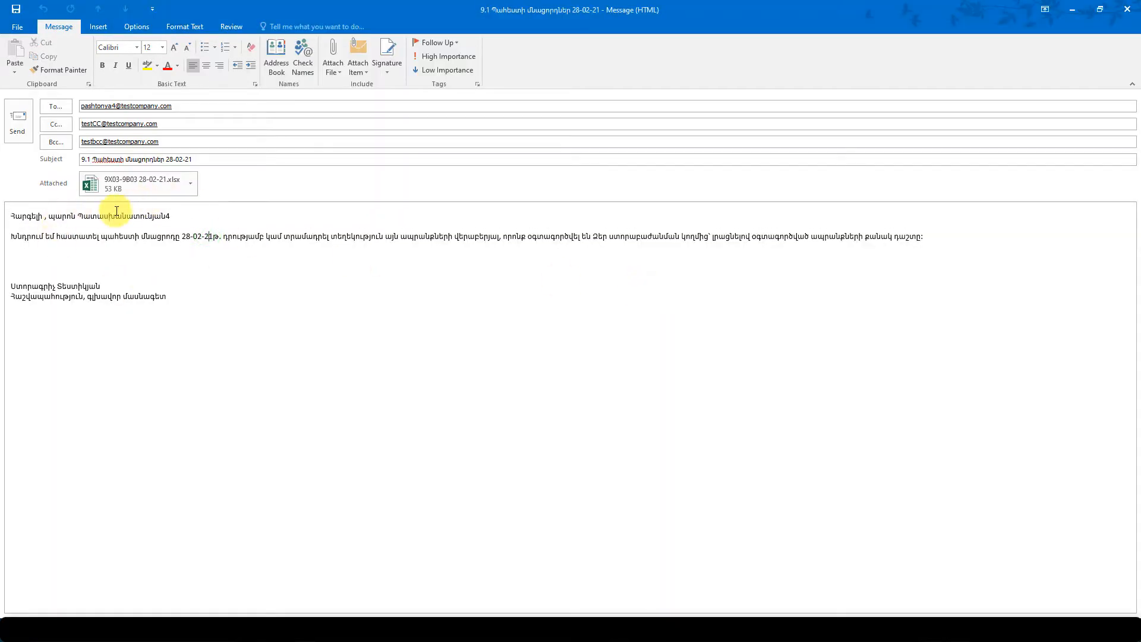
click(190, 184)
click(119, 215)
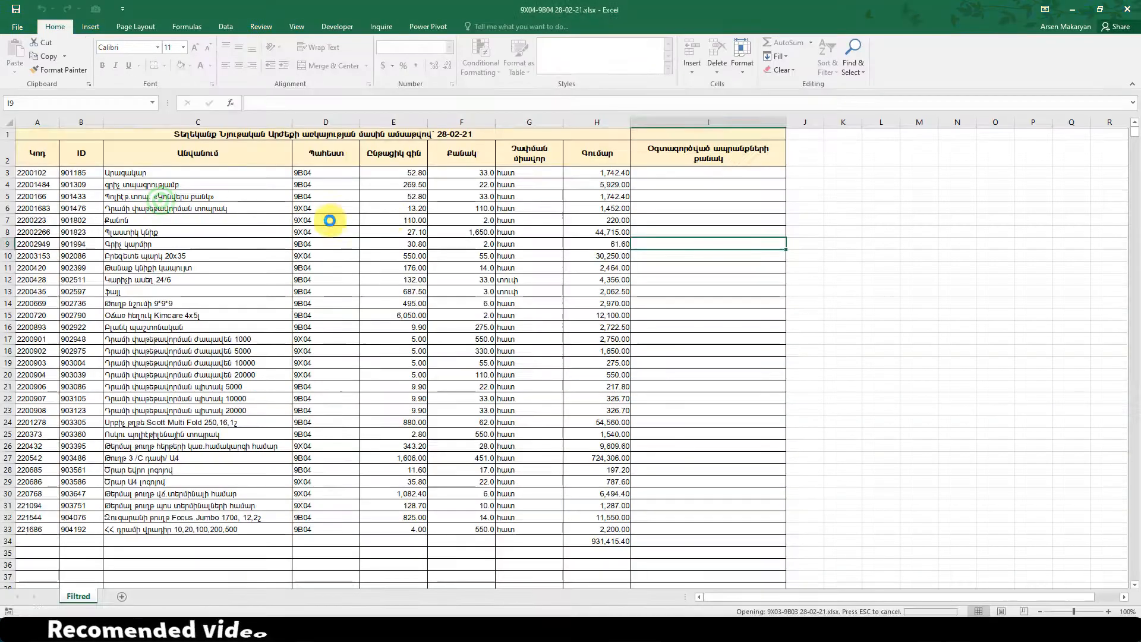
scroll(398, 238, down, 6)
scroll(398, 262, down, 10)
scroll(395, 255, up, 18)
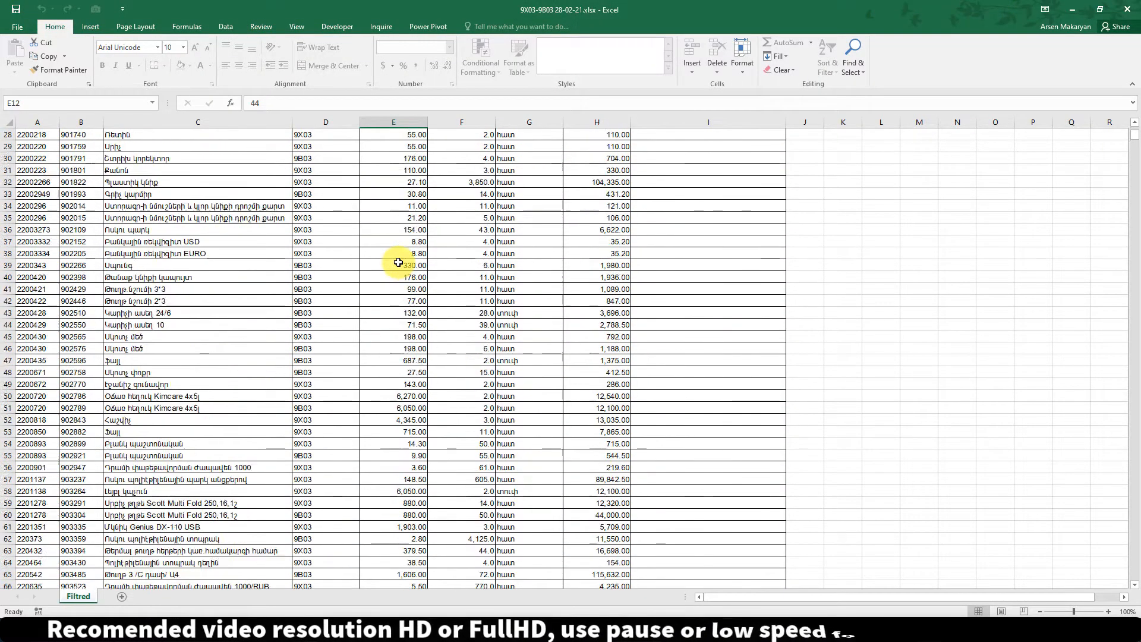
click(454, 233)
Step: Switch to other generated Outlook messages and check the recipients and attachments, including 9X28-9B28 28-02-21.xlsx and 9X35-9B35 28-02-21.xlsx
click(650, 629)
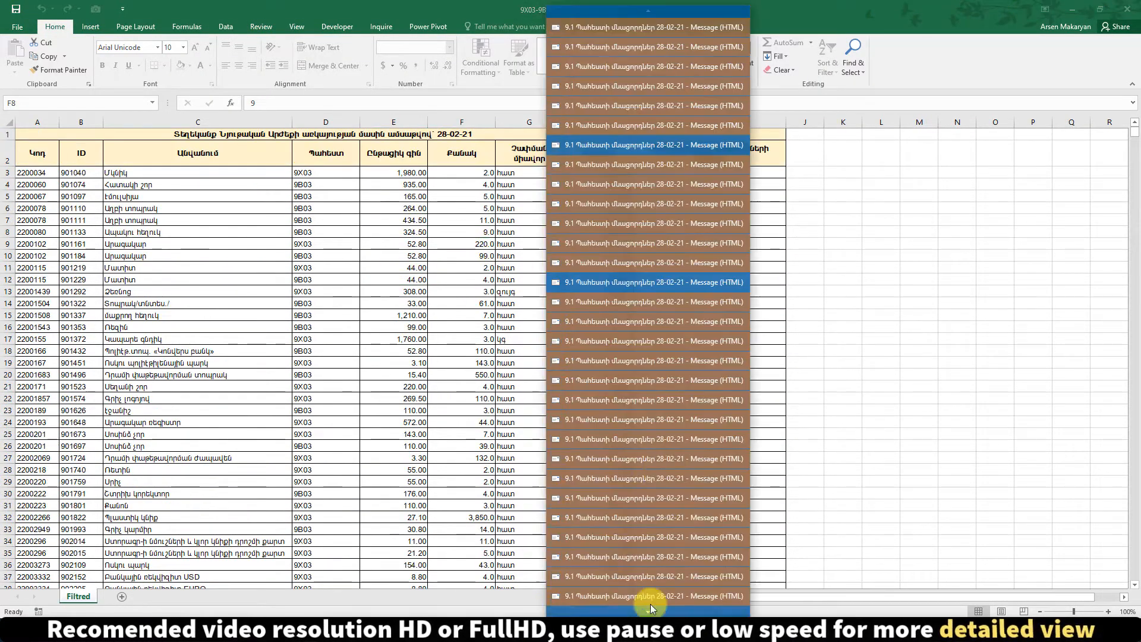
click(643, 414)
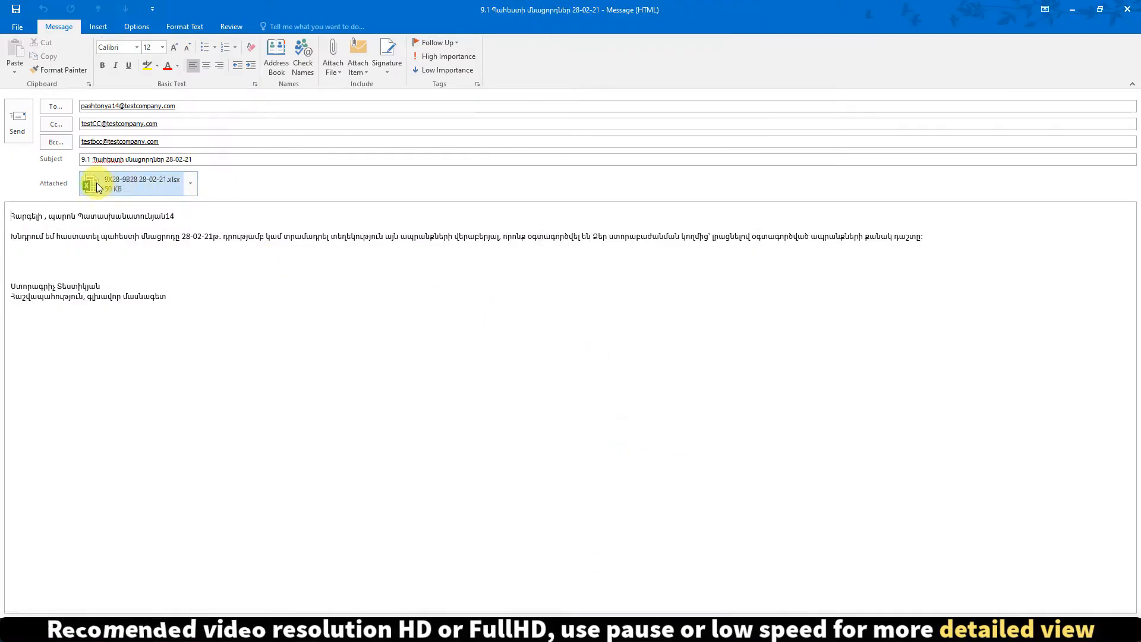
click(651, 629)
click(650, 537)
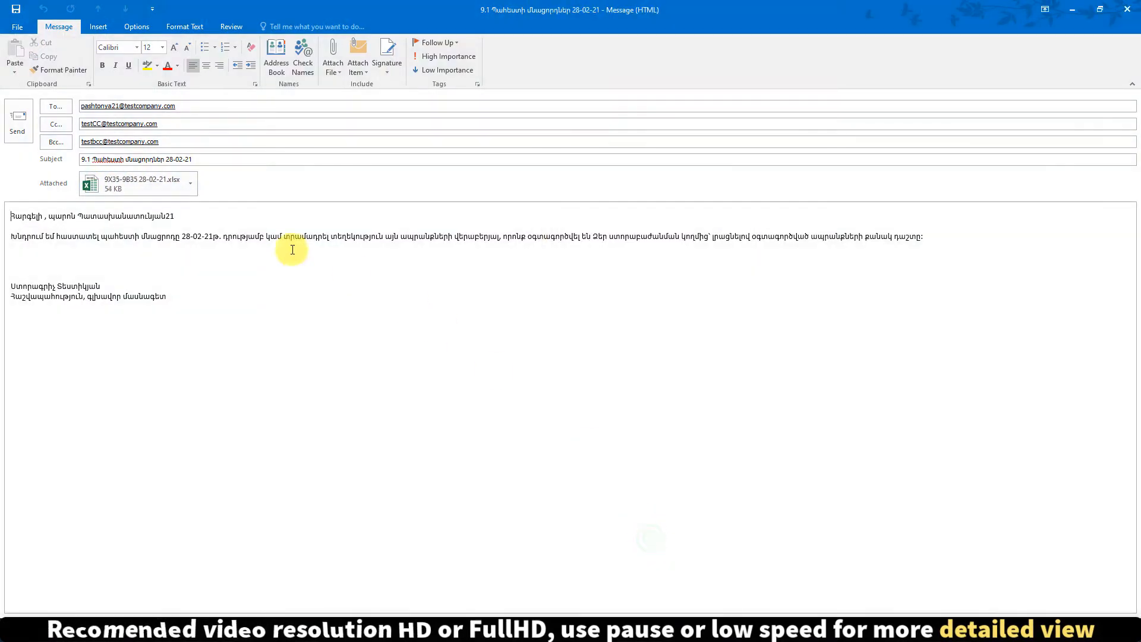
click(650, 628)
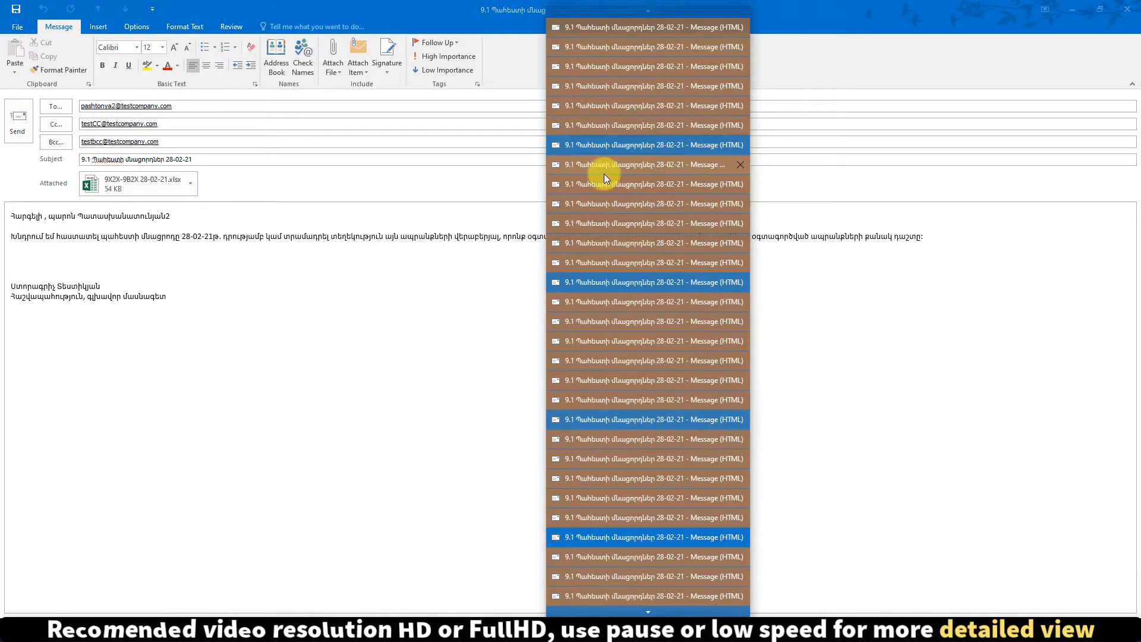
click(412, 250)
Step: Switch to the JustAFile folder in File Explorer and review the exported warehouse workbooks dated 28-02-21
click(262, 629)
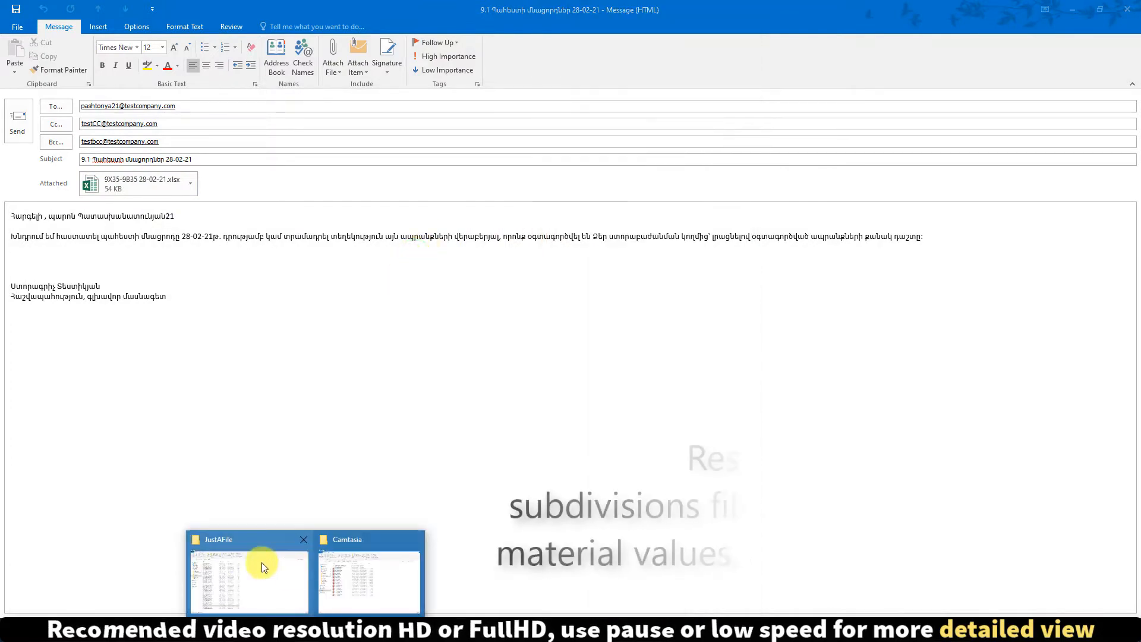
click(246, 561)
click(583, 234)
drag(119, 533, 198, 120)
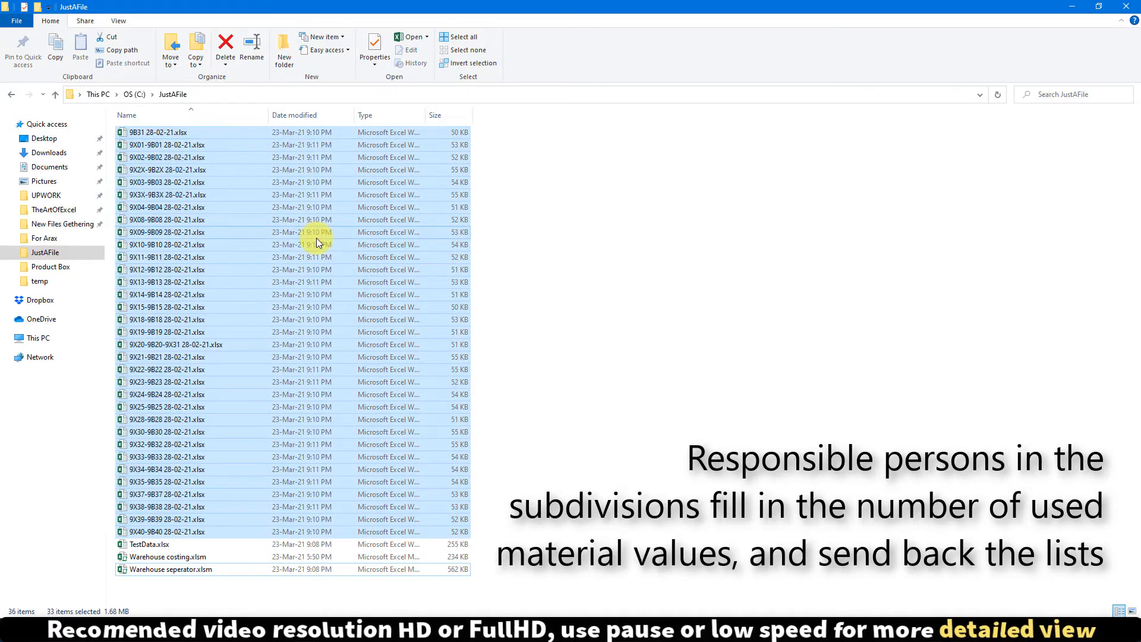
Step: Create a folder named Out in JustAFile, and move all the exported 28-02-21 warehouse workbooks into it
right_click(526, 441)
click(583, 415)
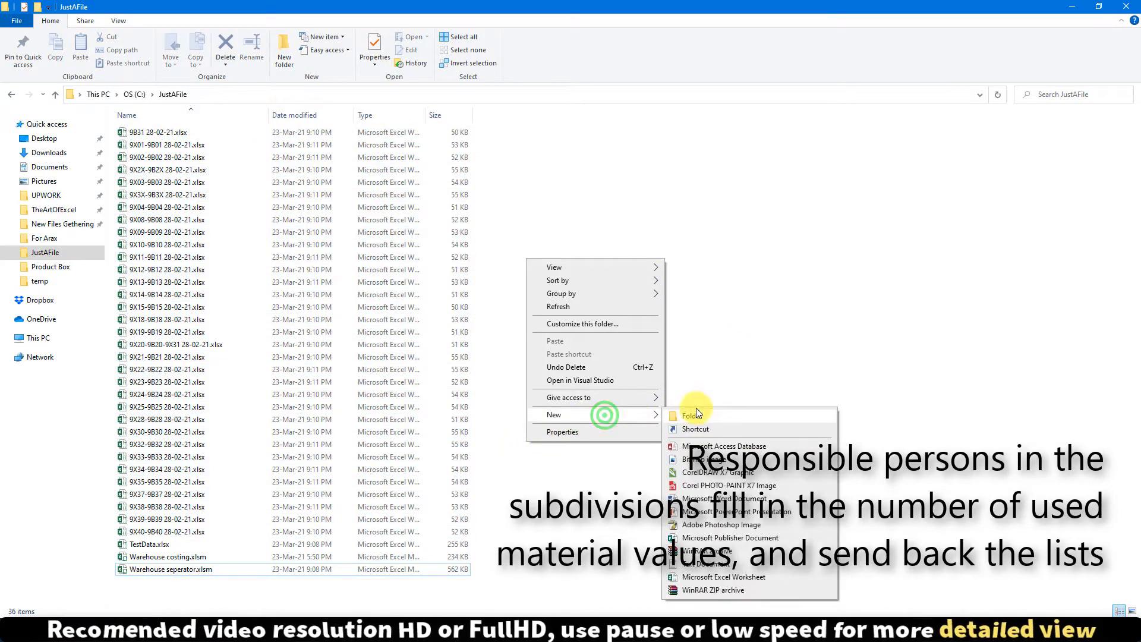
click(695, 410)
text(Out)
key(Return)
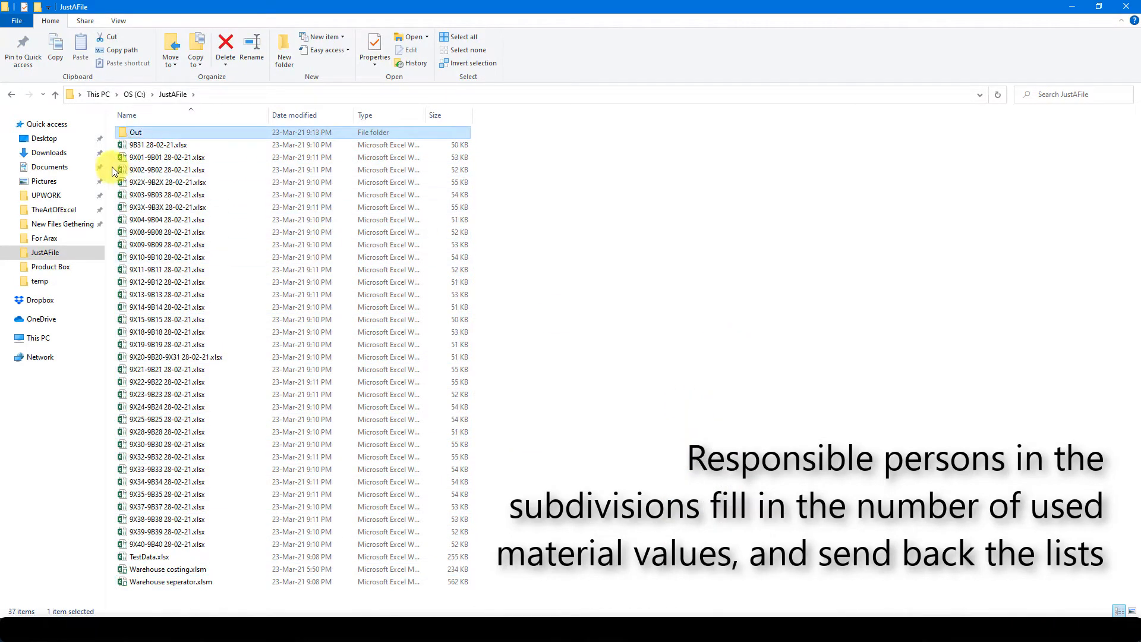
drag(113, 149, 138, 132)
double_click(150, 131)
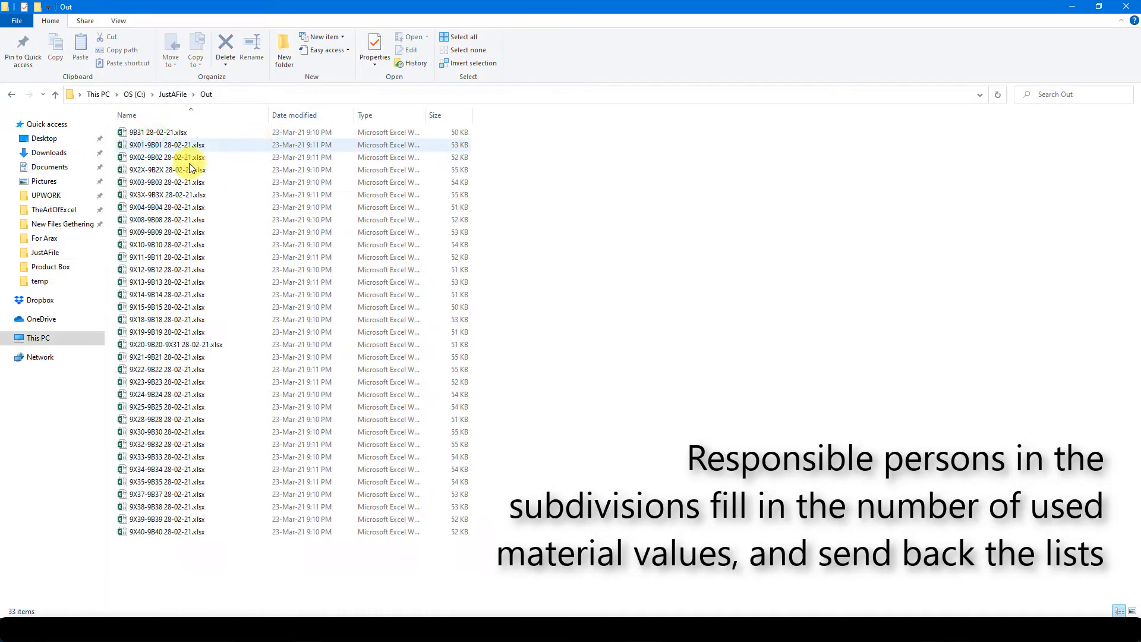
Step: Open 9X01-9B01 28-02-21.xlsx and enter used quantities of 50 in I3, 100 in I8, 13 in I12 and 1 in I21
double_click(158, 144)
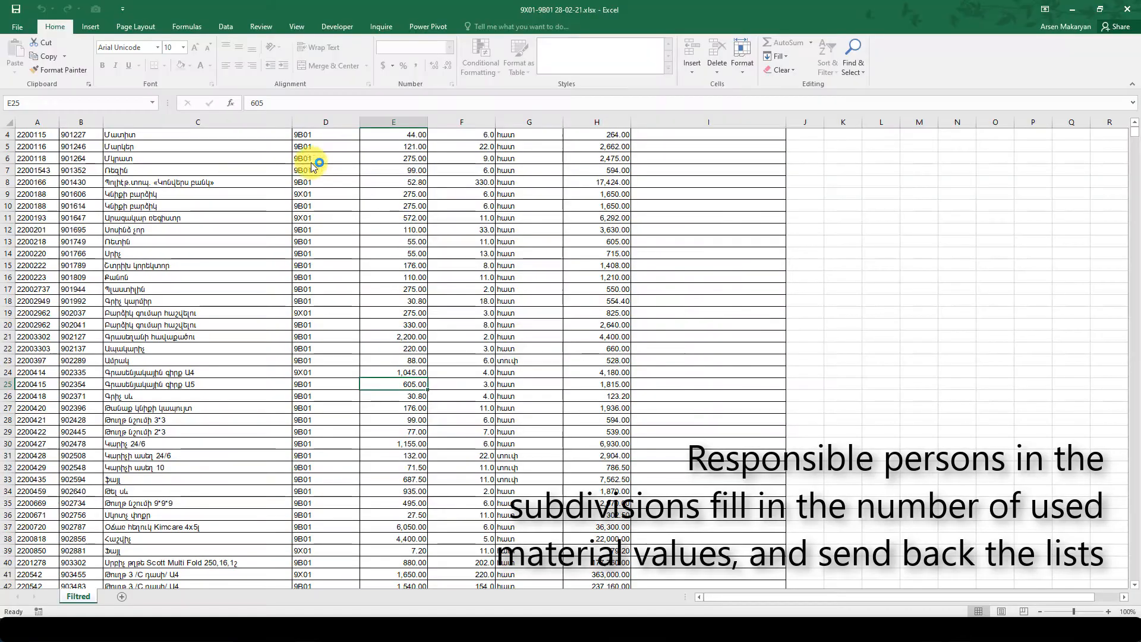
scroll(380, 269, up, 2)
click(700, 191)
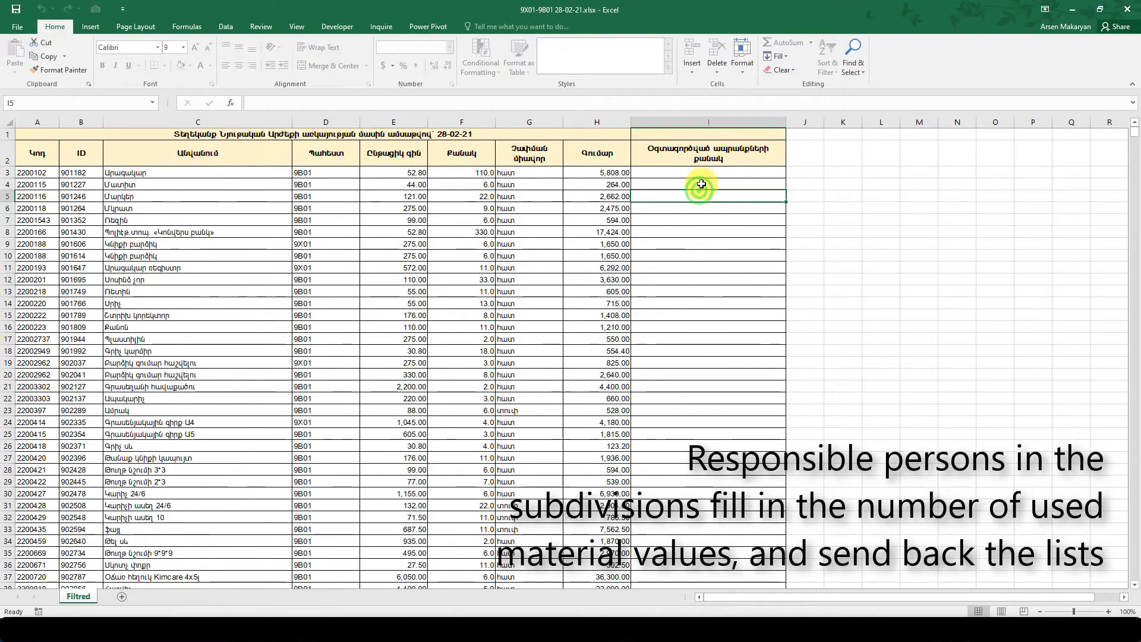
text(100)
key(Return)
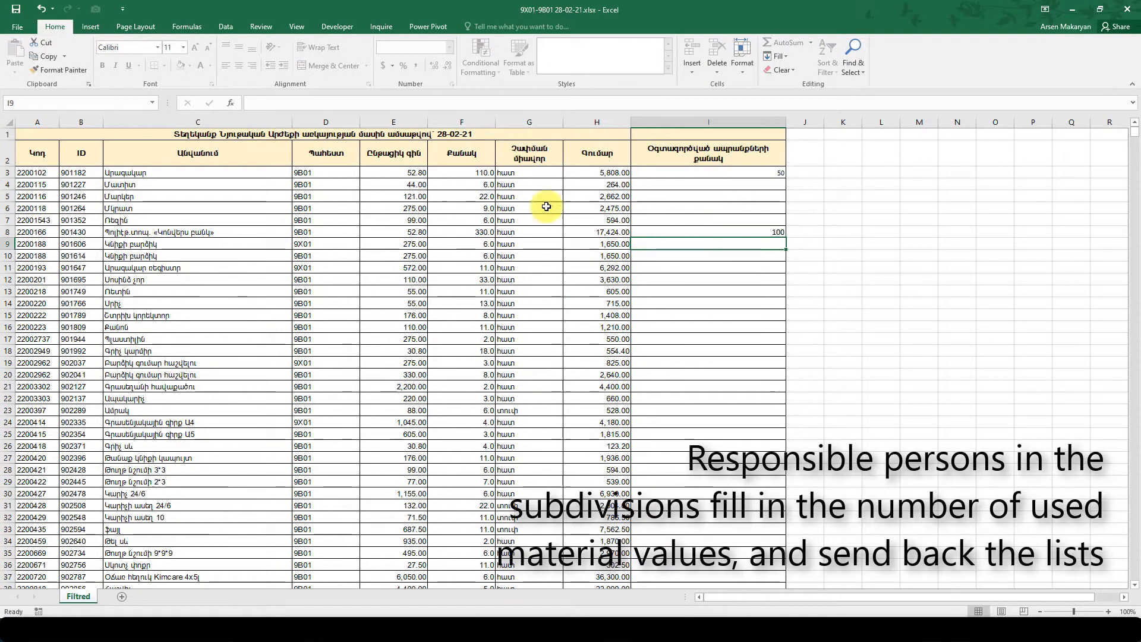
text(13)
key(Return)
text(1)
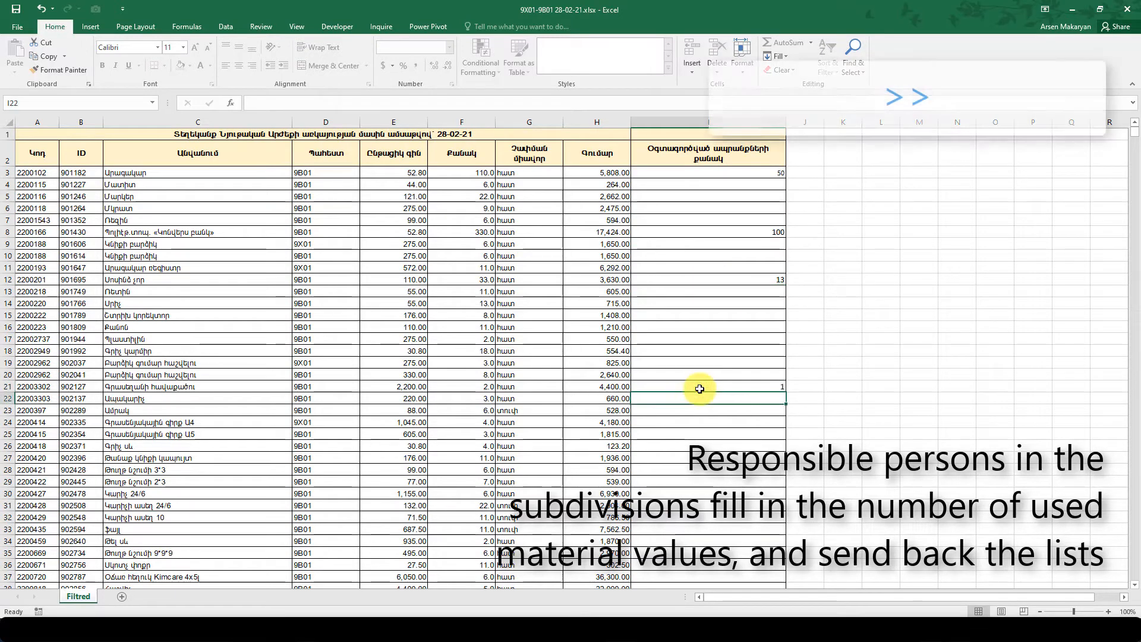
Step: Enter used quantities of 4 in I26, 11 in I32, 20 in I49 and 10 in I50, and save and close the workbook
click(725, 451)
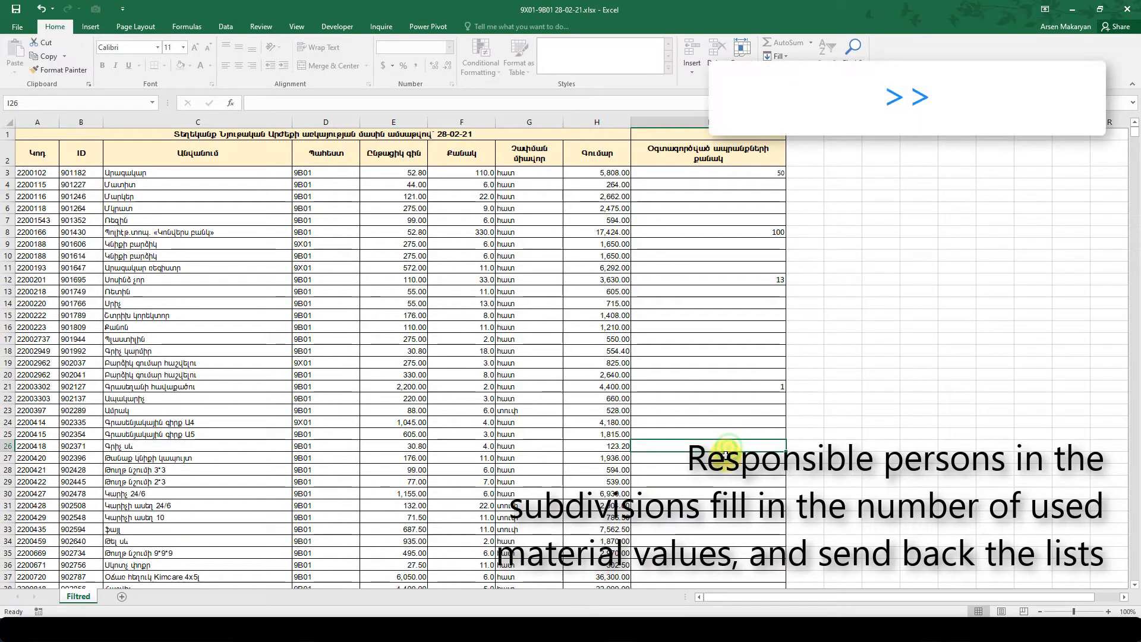
scroll(685, 569, down, 5)
click(679, 503)
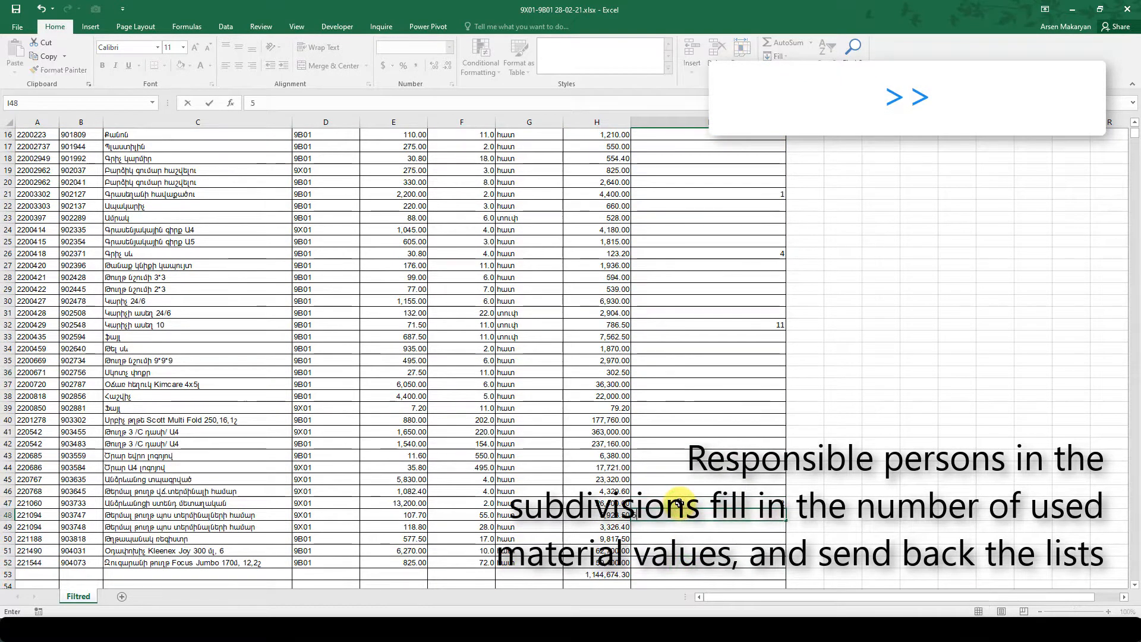
text(20)
key(Return)
text(10)
key(Return)
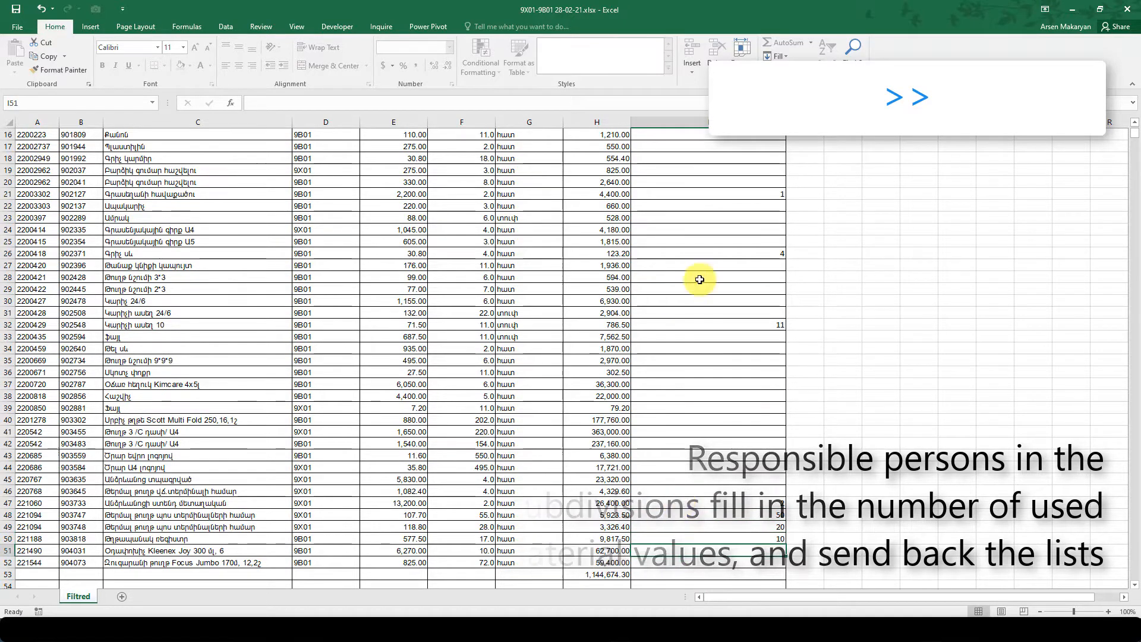
click(18, 30)
click(33, 255)
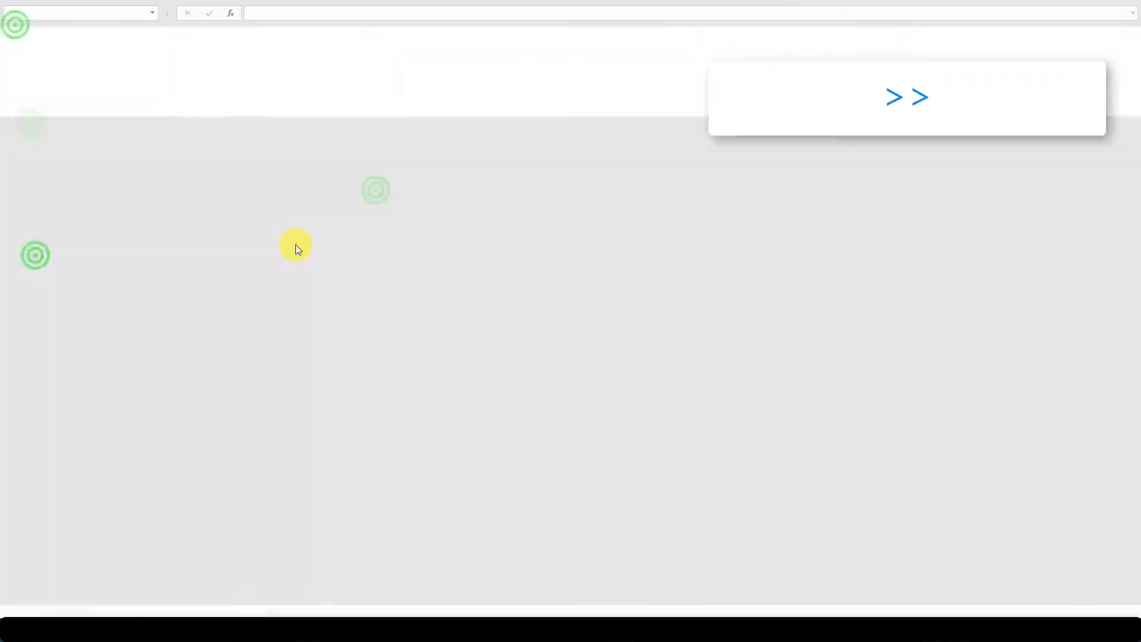
Step: In 9X02-9B02 28-02-21.xlsx, enter used quantities 3, 20, 4 in I7:I9; 5 in I14; 20 in I17, I27; 50 in I20; 2 in I23, I30; save
click(153, 157)
double_click(236, 160)
click(691, 217)
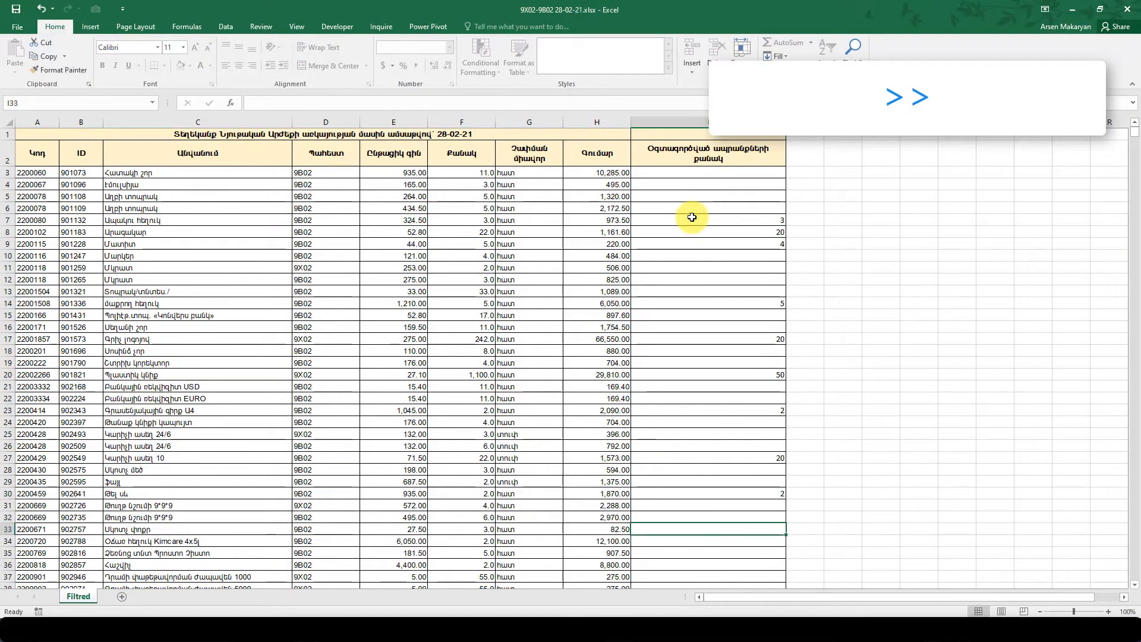
key(Down)
key(Down)
key(Down)
key(Down)
key(Down)
text(50)
key(Return)
click(17, 28)
click(33, 255)
click(520, 328)
Step: In 9X2X-9B2X 28-02-21.xlsx, enter used quantities 5 in I5, I7, I11; 50 in I15, I18, I20; 20 in I25, I27; 3 in I30; 2 in I32; save
double_click(171, 170)
click(691, 200)
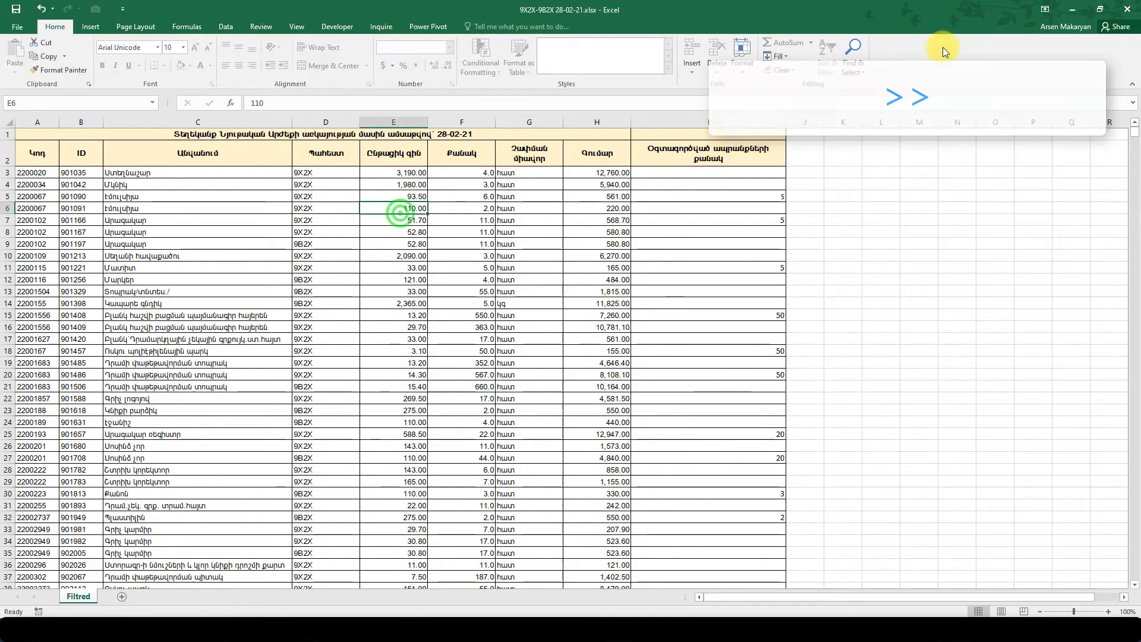
click(17, 28)
click(33, 255)
click(521, 331)
Step: Open 9B31 28-02-21.xlsx and enter test entries in the used quantity column: 5 in I4, Four in I8 and 2հատ in I10
click(179, 136)
double_click(179, 135)
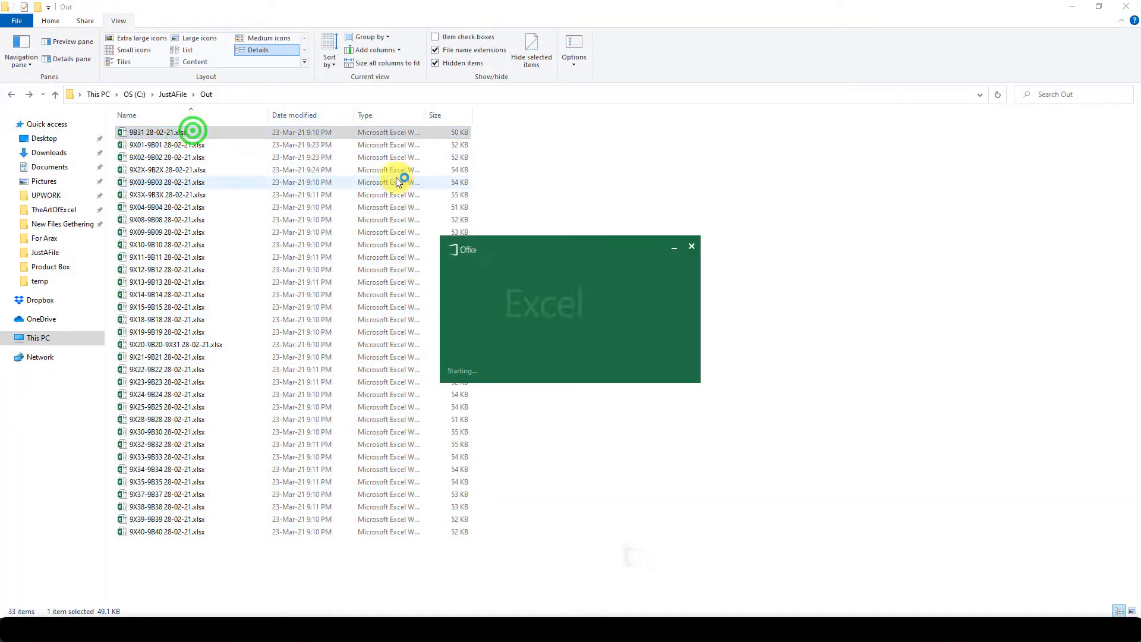
click(511, 183)
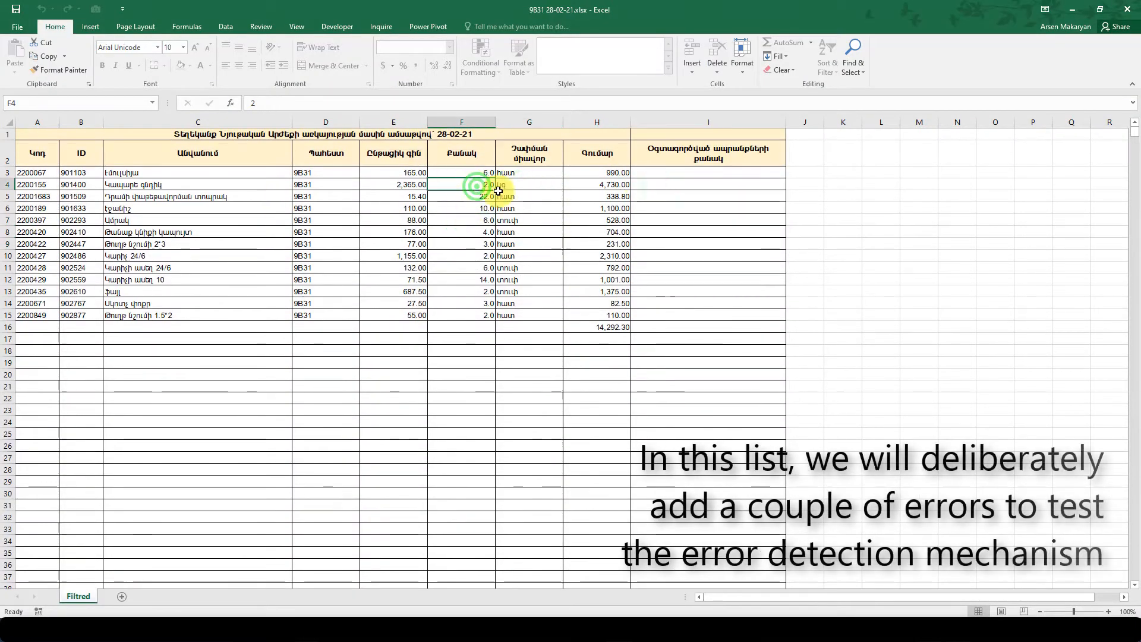
click(651, 183)
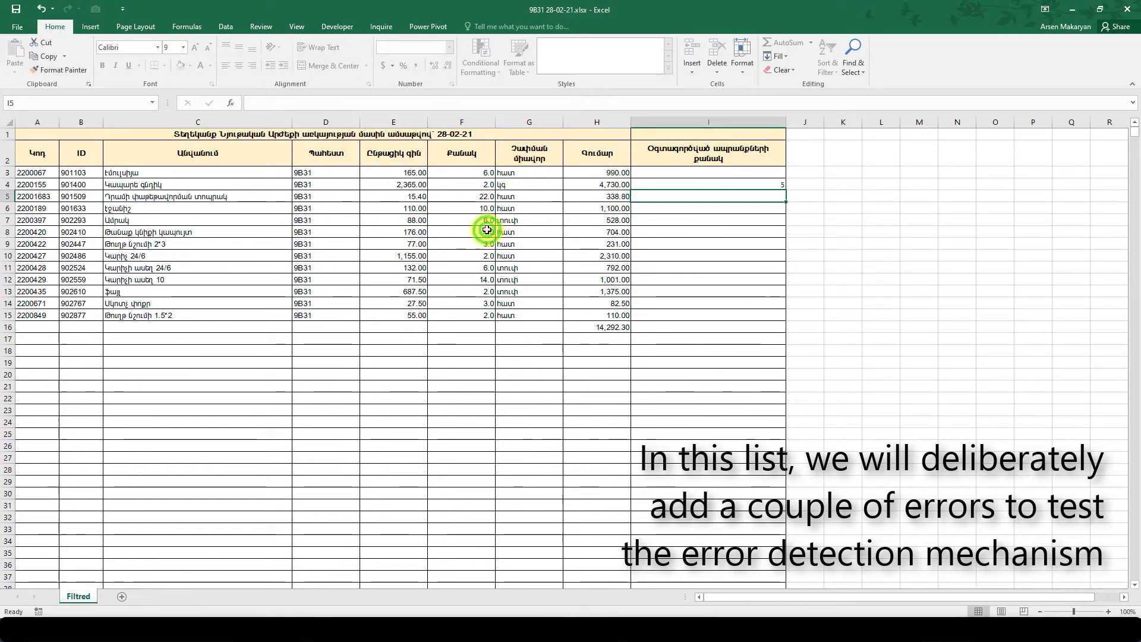
click(691, 230)
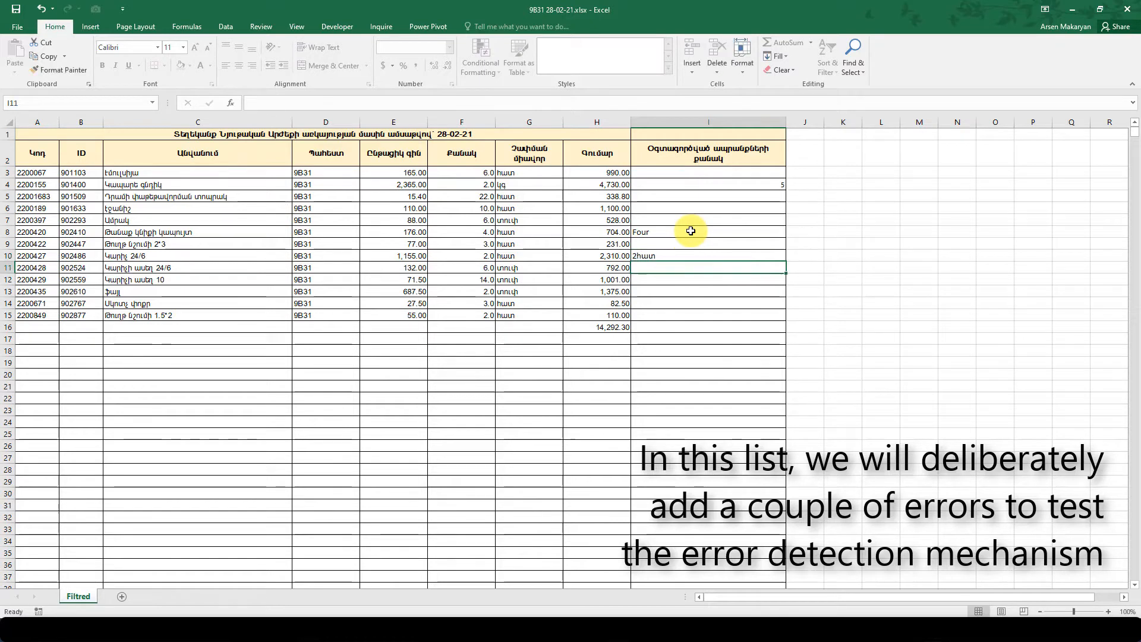
Step: Enter used quantities of 20 in I12, 2 in I15 and 5 in I6 of the 9B31 list, and save and close the workbook
text(20)
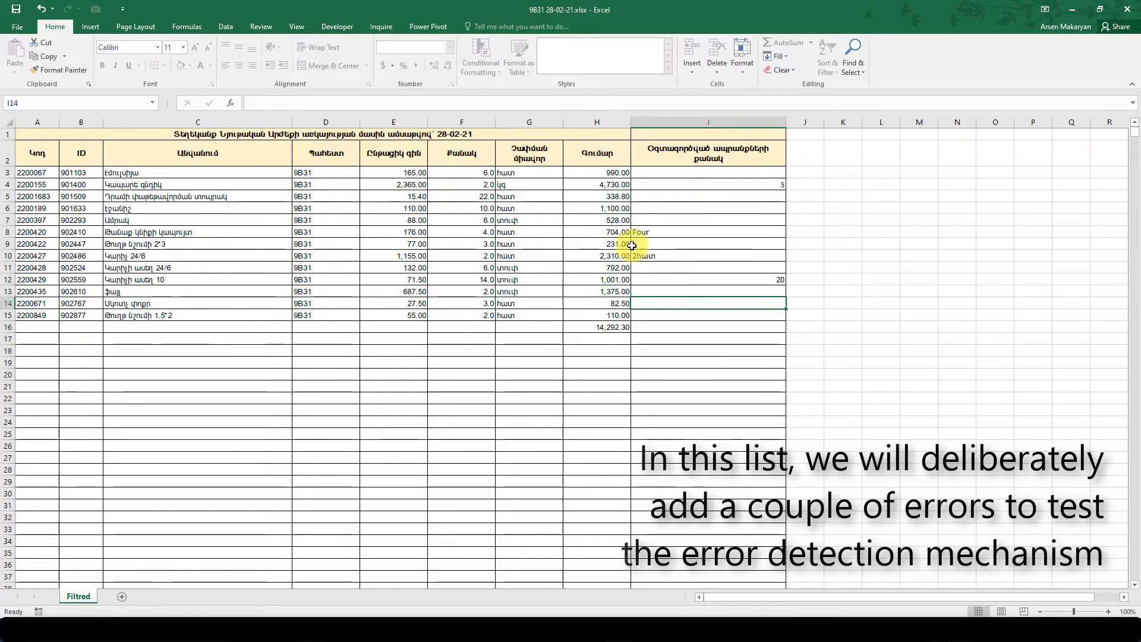
key(Return)
click(687, 313)
text(2)
click(669, 205)
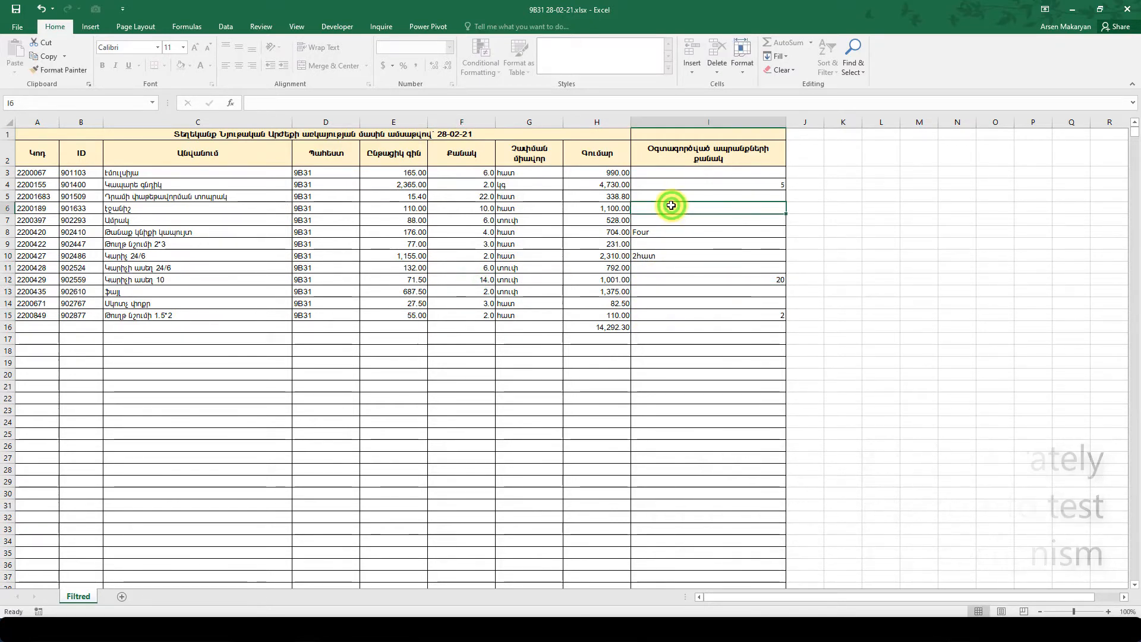
text(5)
key(Return)
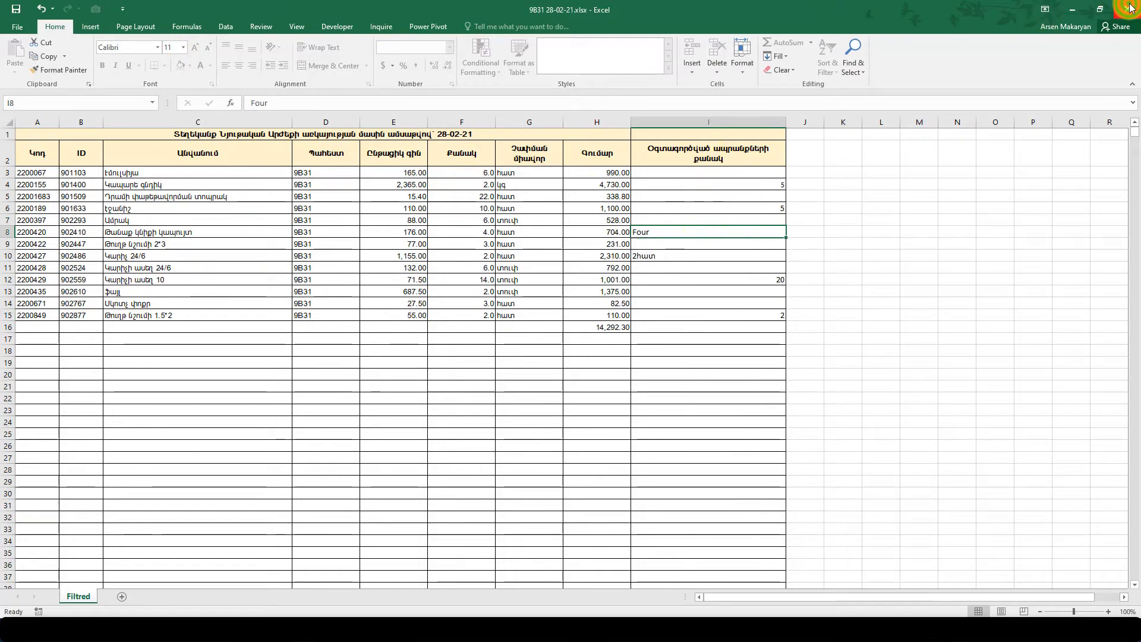
click(1130, 7)
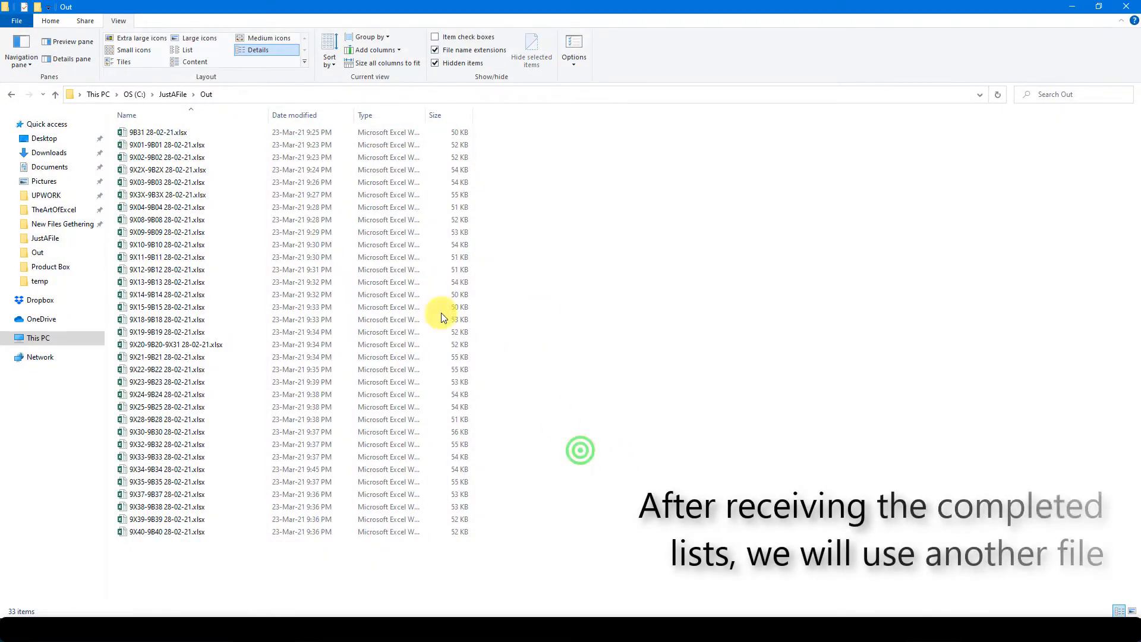
Step: Review the completed lists in the Out folder and check the used quantities inside 9X40-9B40 28-02-21.xlsx
drag(242, 143, 158, 521)
click(517, 394)
click(190, 530)
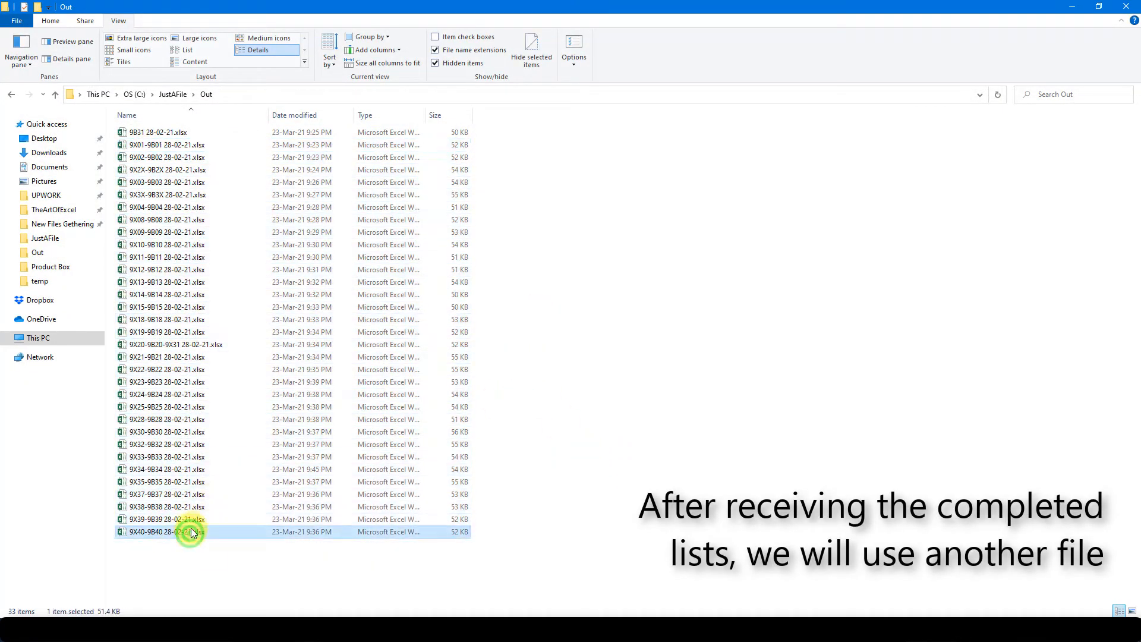
double_click(194, 528)
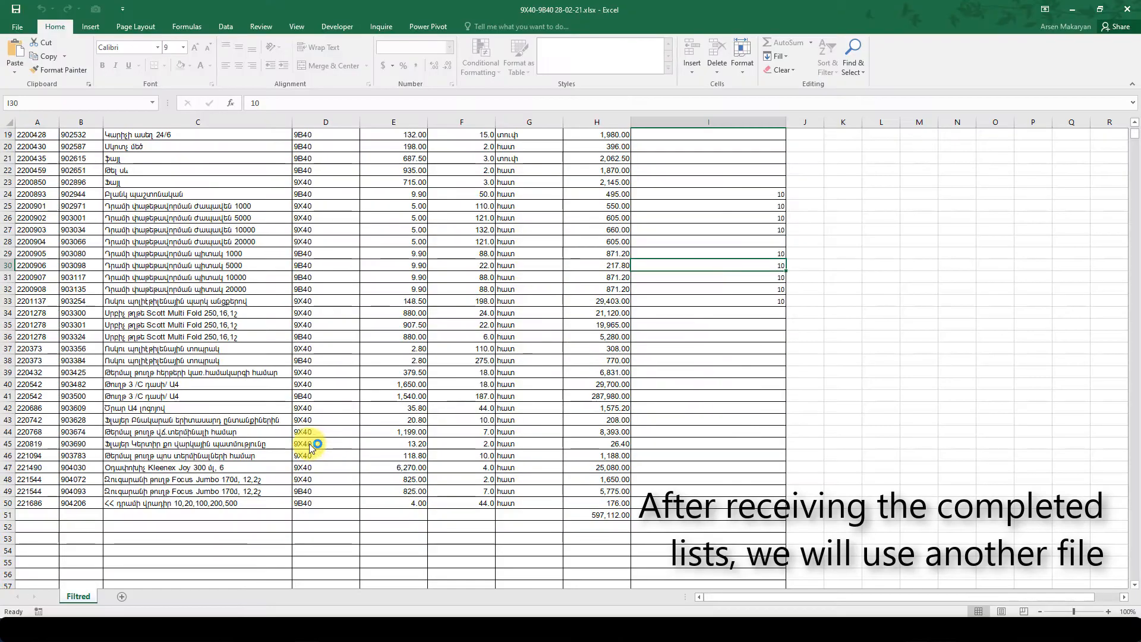
drag(716, 203, 697, 331)
click(919, 203)
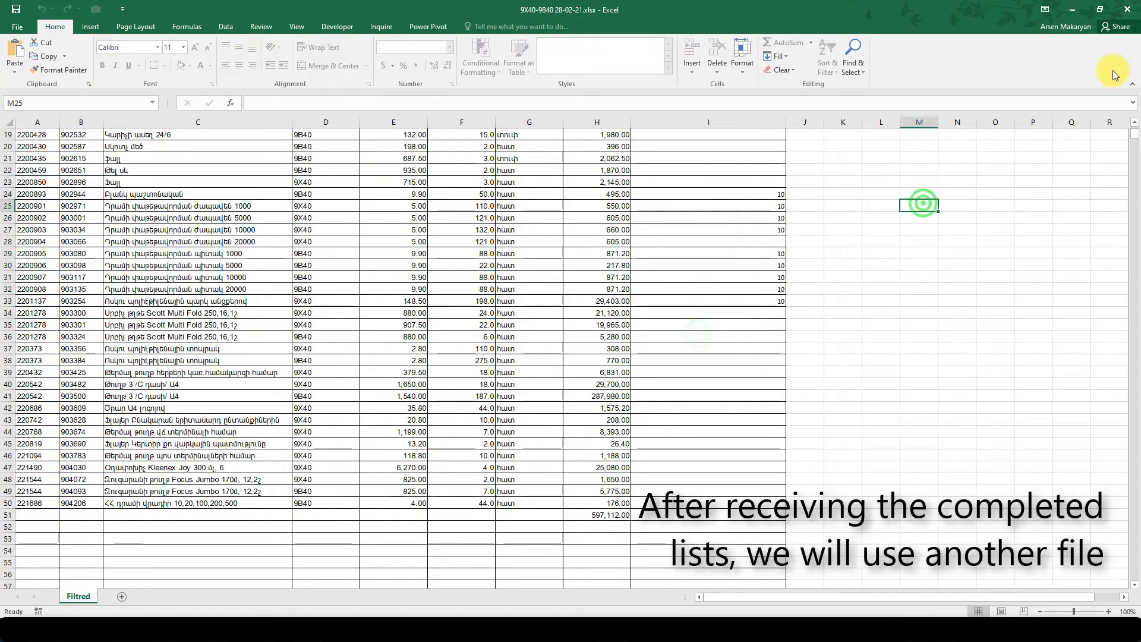
click(1123, 7)
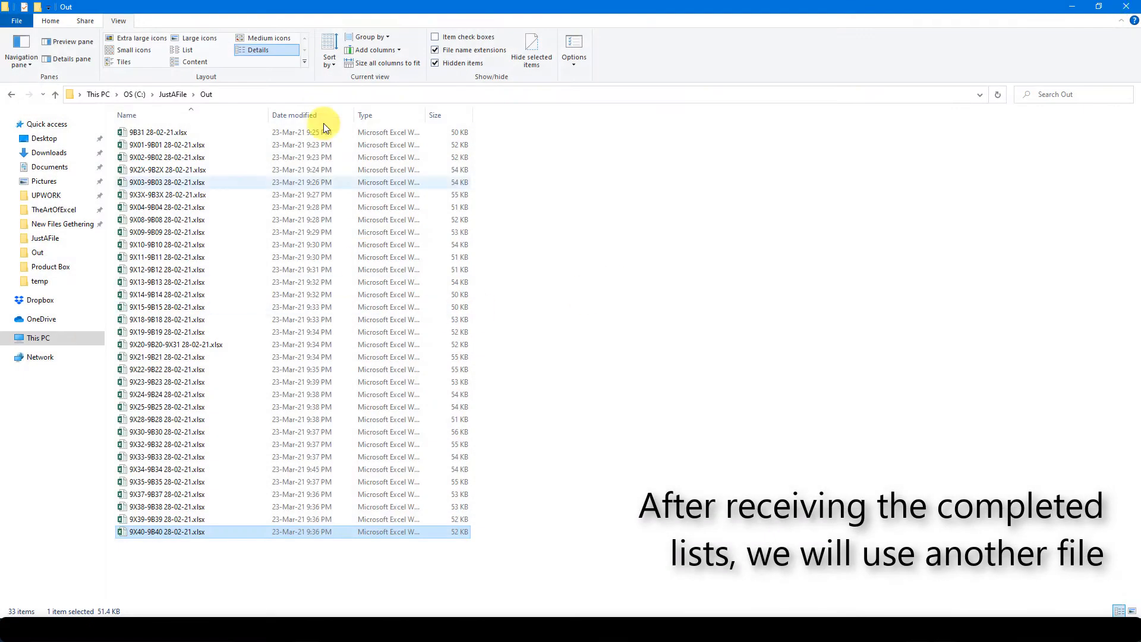
Step: Return to the JustAFile folder and open Warehouse costing.xlsm
click(171, 95)
click(178, 157)
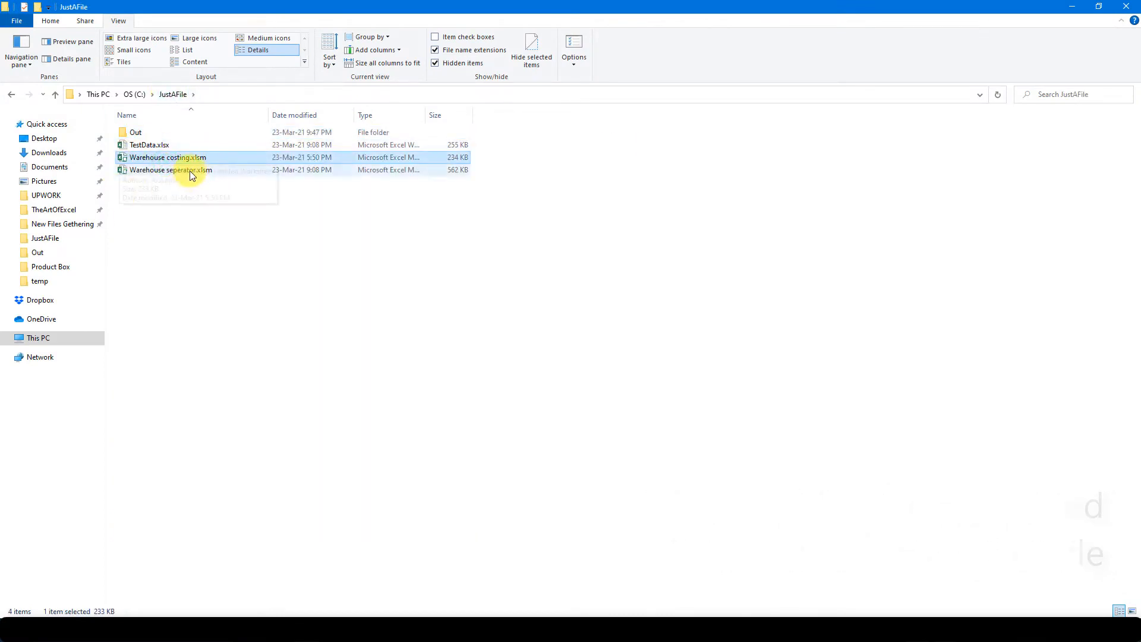
click(191, 160)
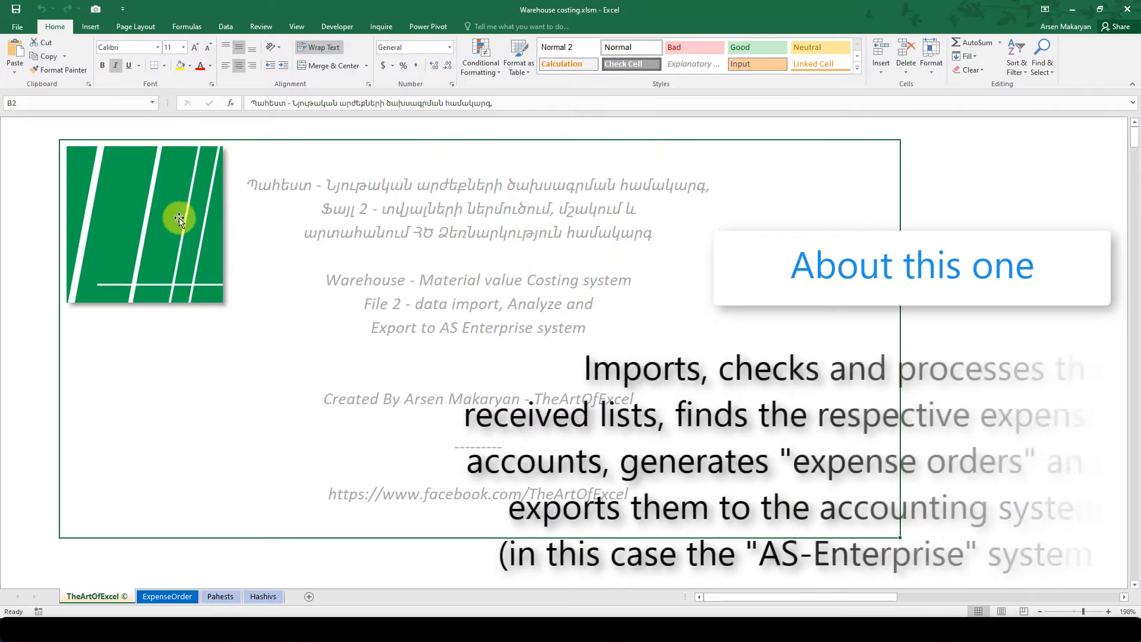
Step: Open the ExpenseOrder sheet and change the comment ending to 28/02/21թ - մնացորդի
click(154, 597)
click(369, 348)
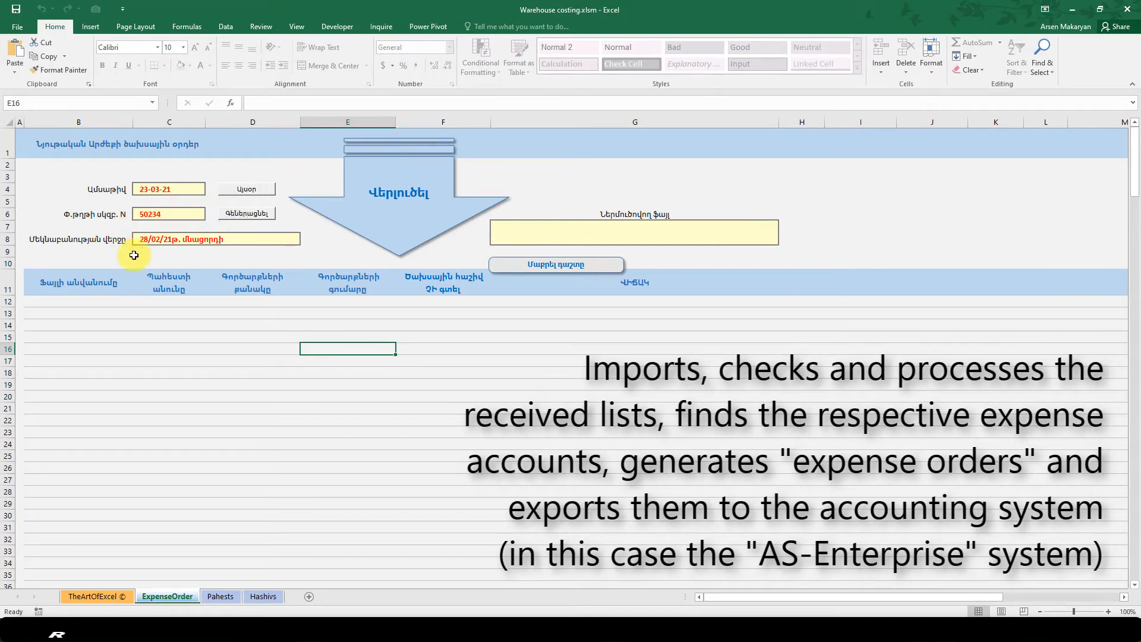
double_click(182, 240)
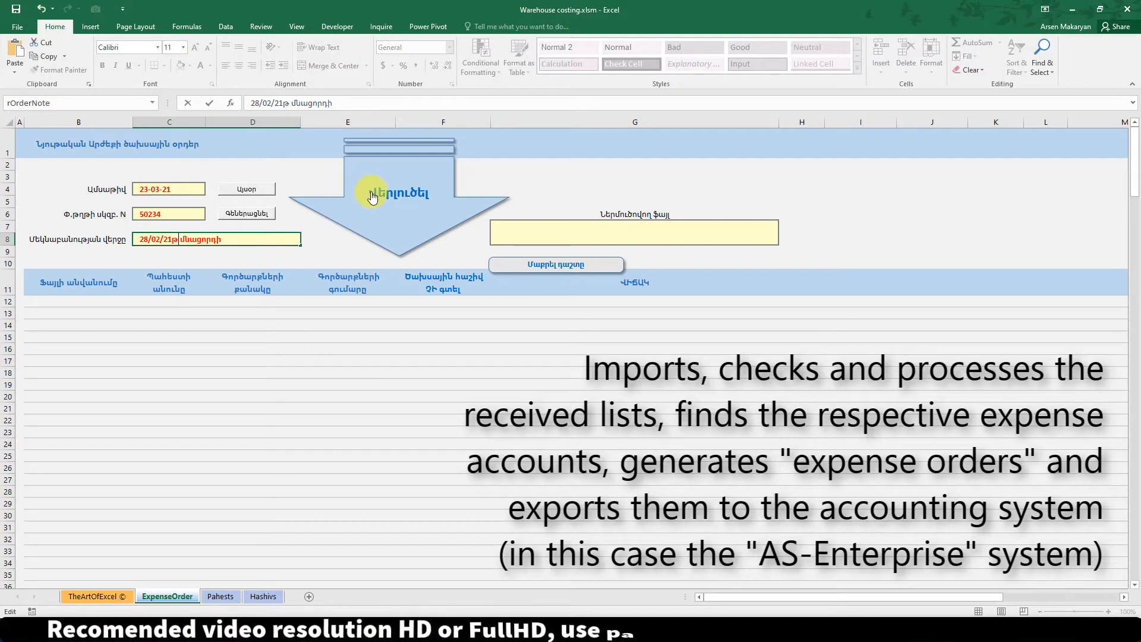
text(-)
key(Return)
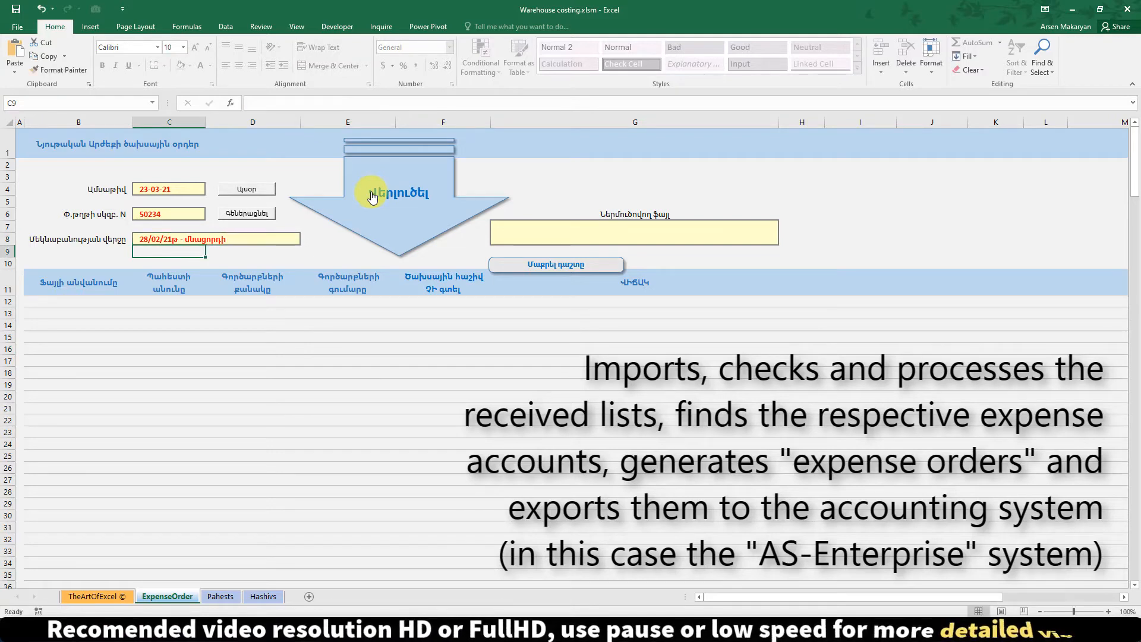
Step: Run the analysis on all the returned lists in the JustAFile\Out folder and confirm processing them
click(408, 349)
click(413, 198)
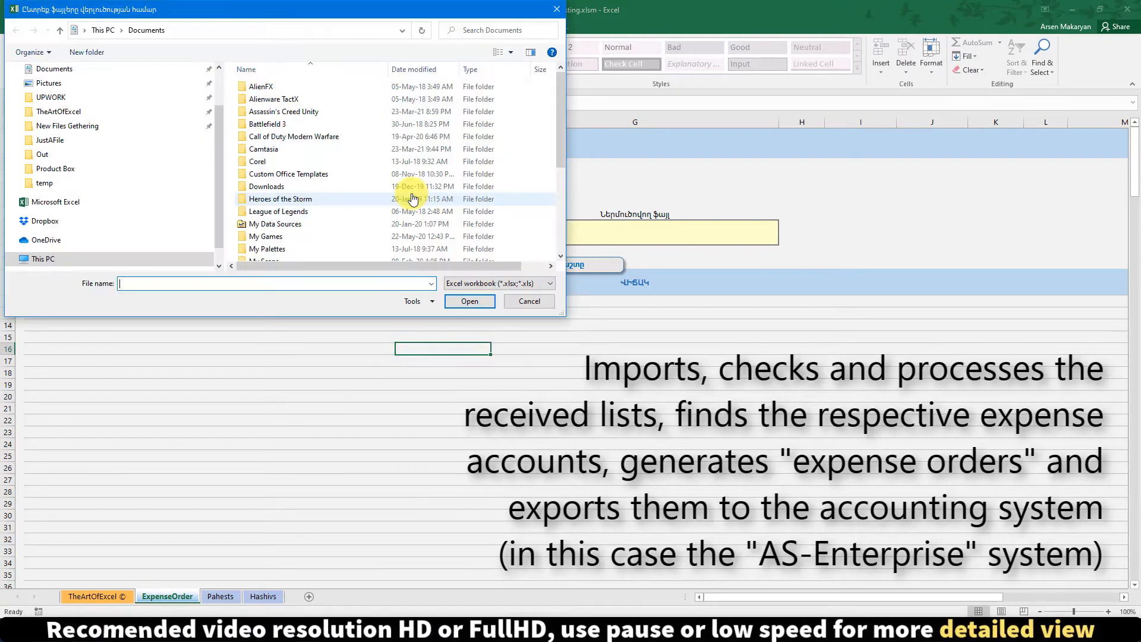
click(74, 140)
double_click(255, 88)
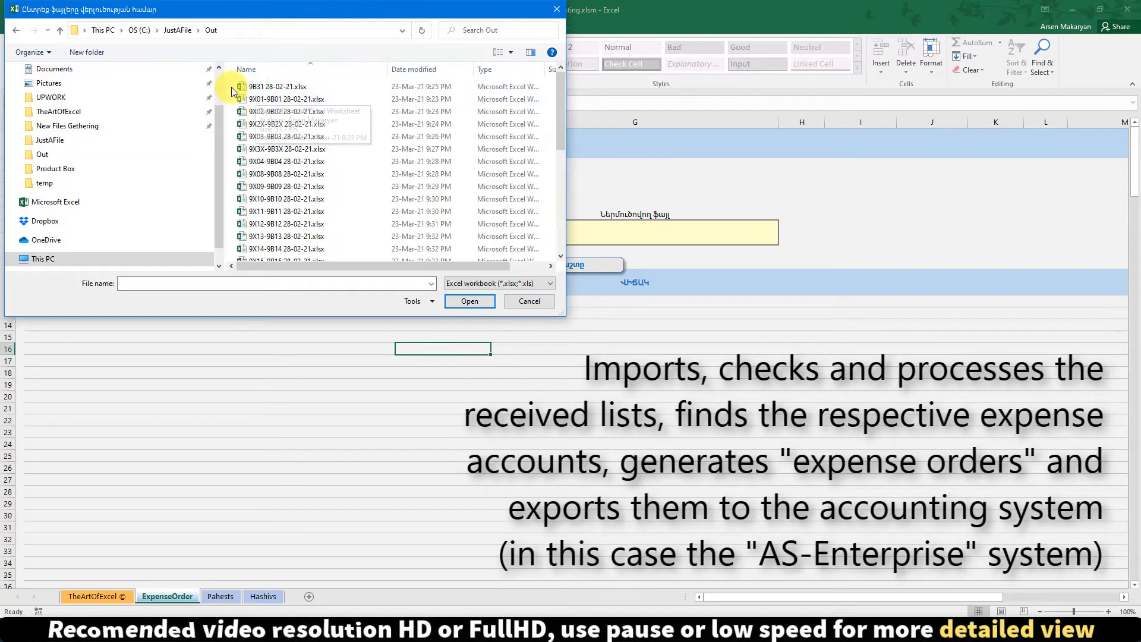
drag(262, 88, 297, 290)
click(470, 300)
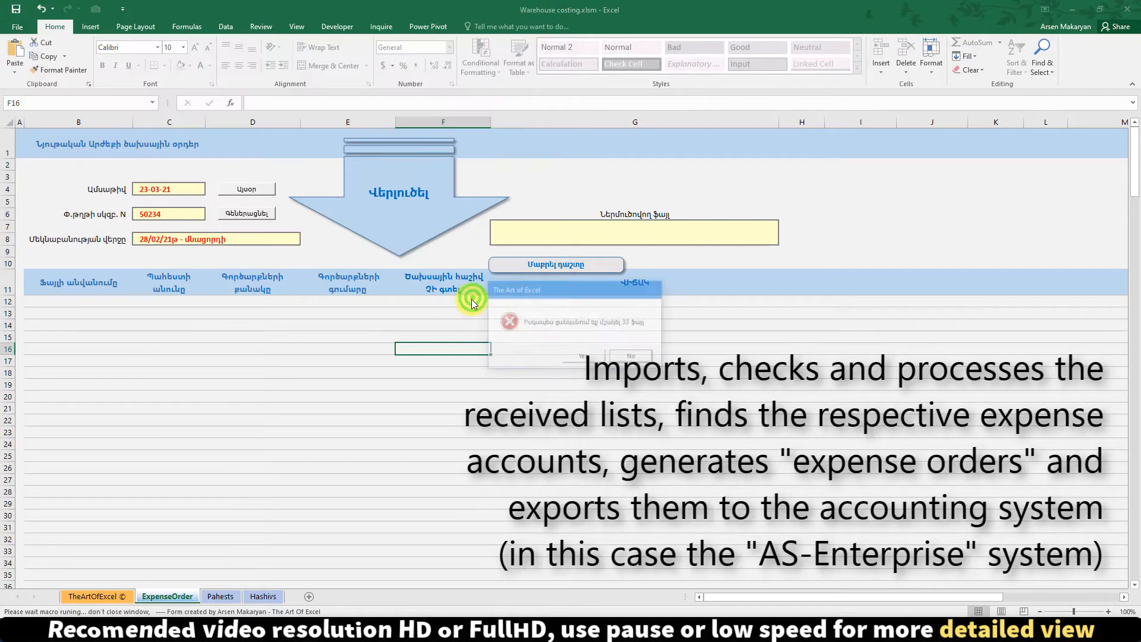
click(580, 357)
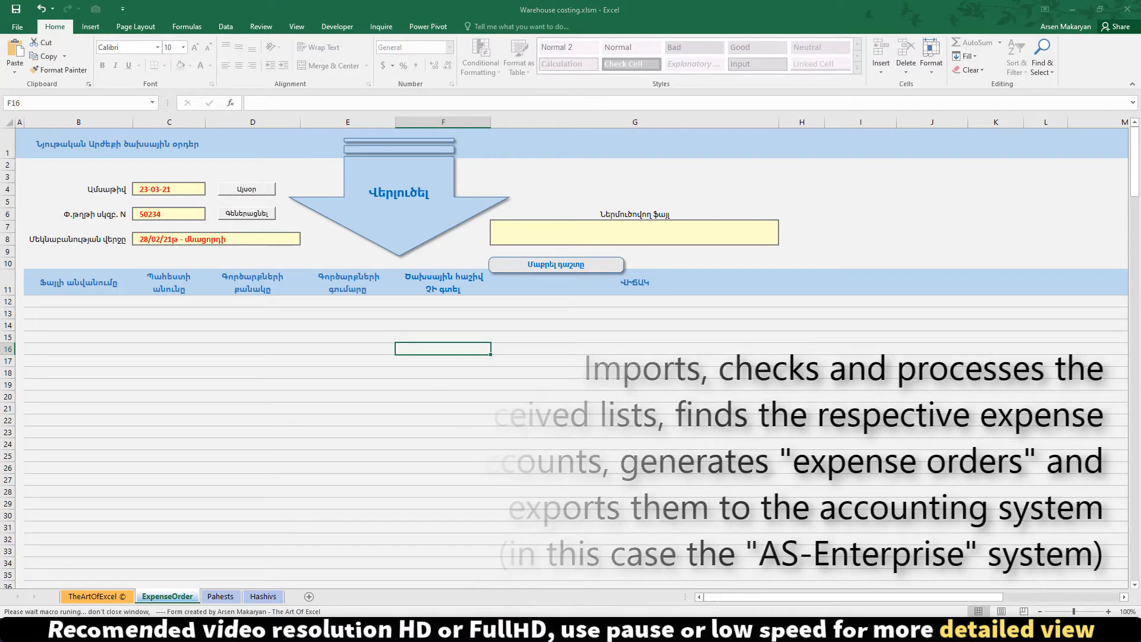
click(1082, 629)
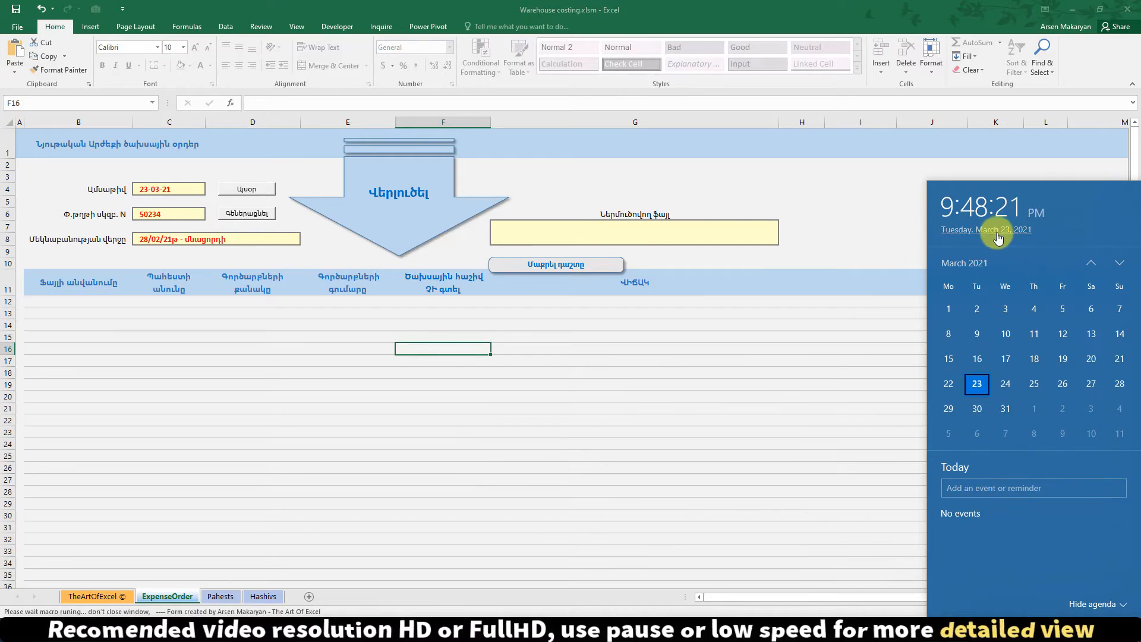
click(622, 322)
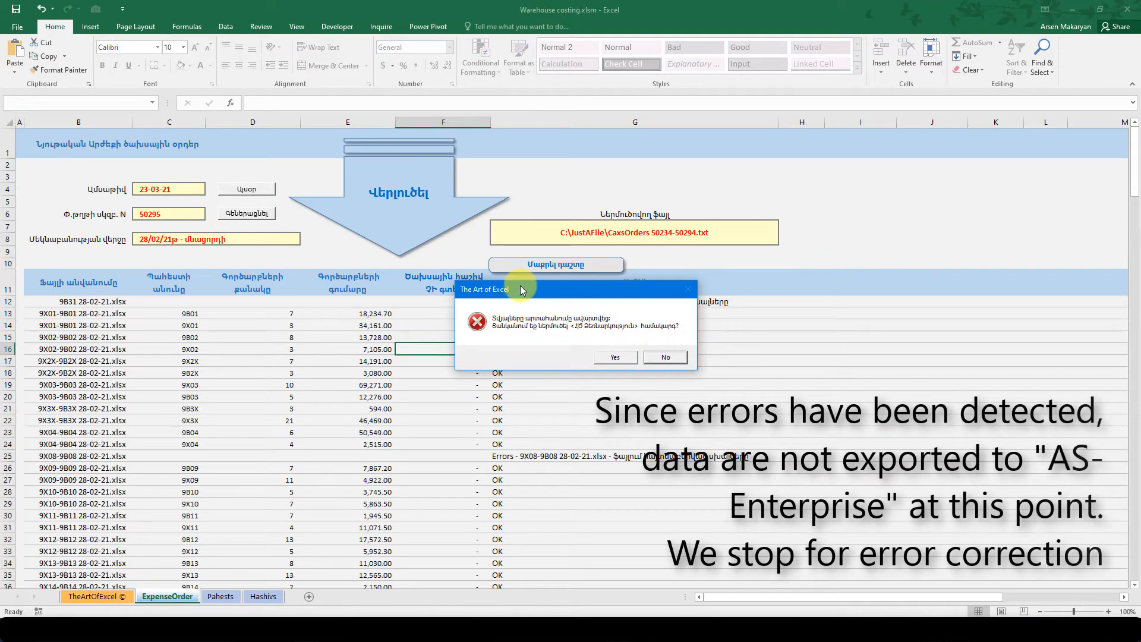
Step: Examine the status column of the processed files, checking the rows of 9X34-9B34, 9X08-9B08 and 9B31 for errors
click(665, 356)
key(Return)
scroll(489, 357, down, 3)
scroll(488, 357, down, 10)
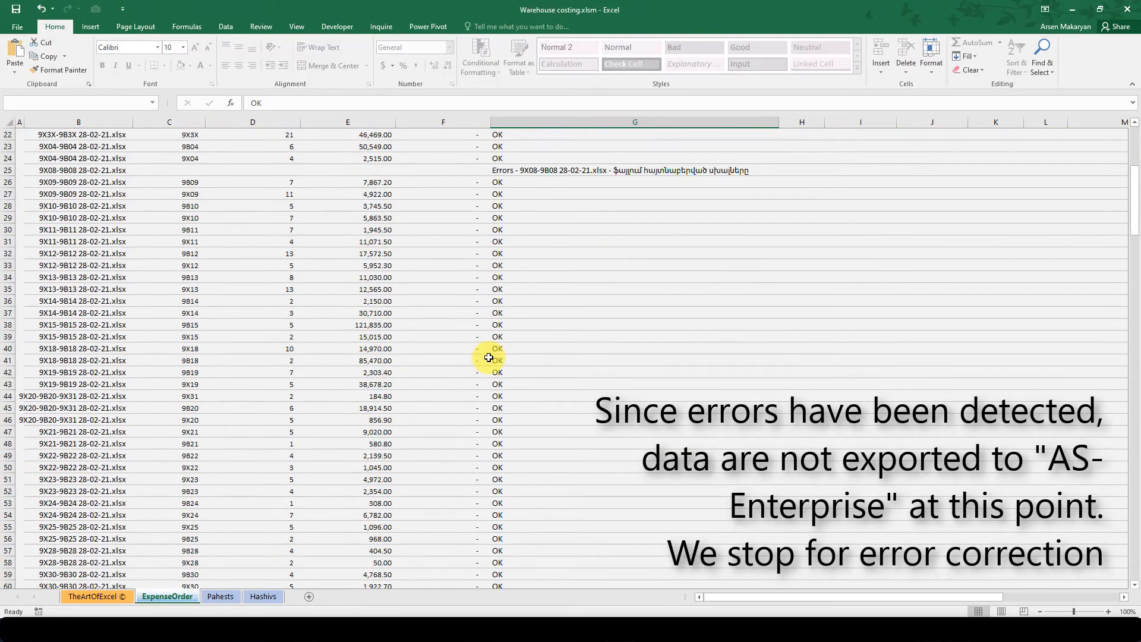
click(250, 396)
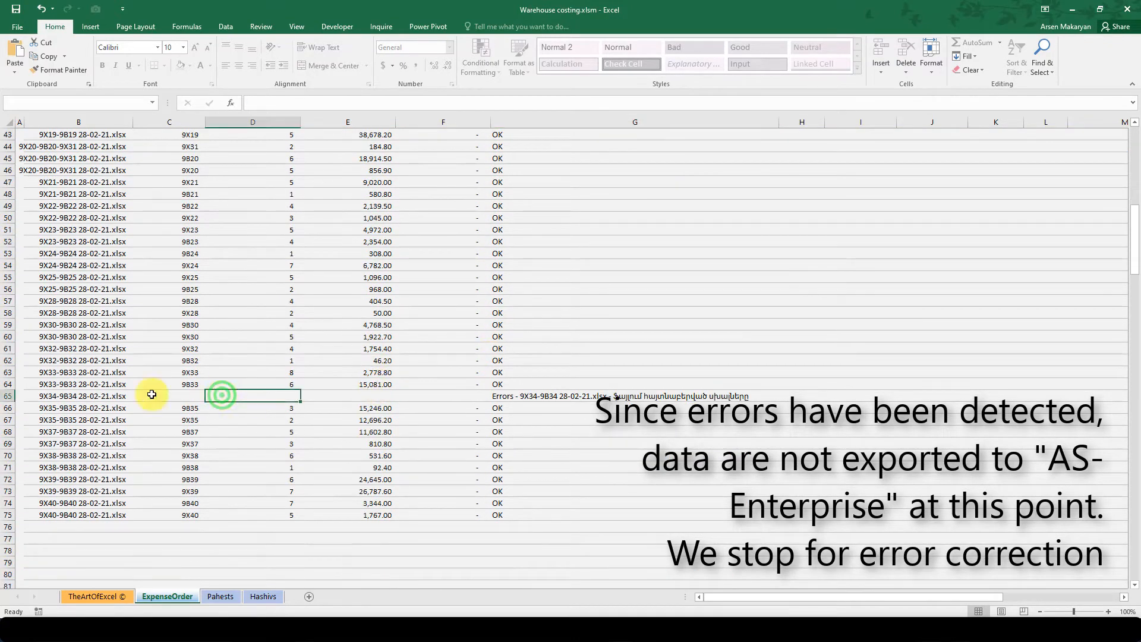
drag(148, 396, 499, 396)
scroll(474, 362, up, 11)
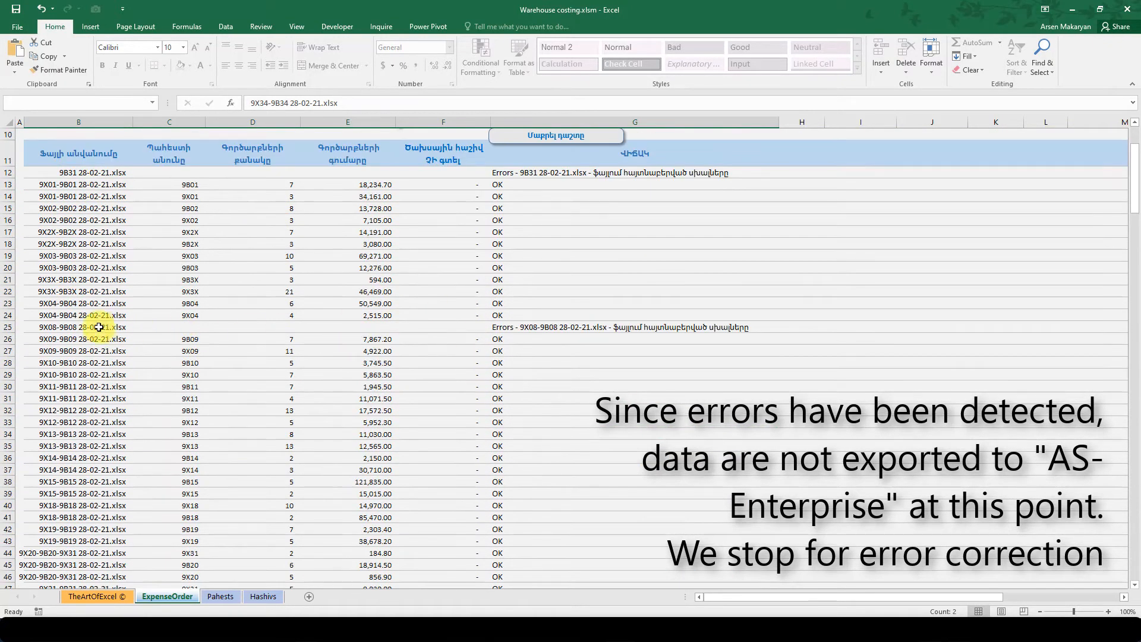
drag(99, 327, 509, 329)
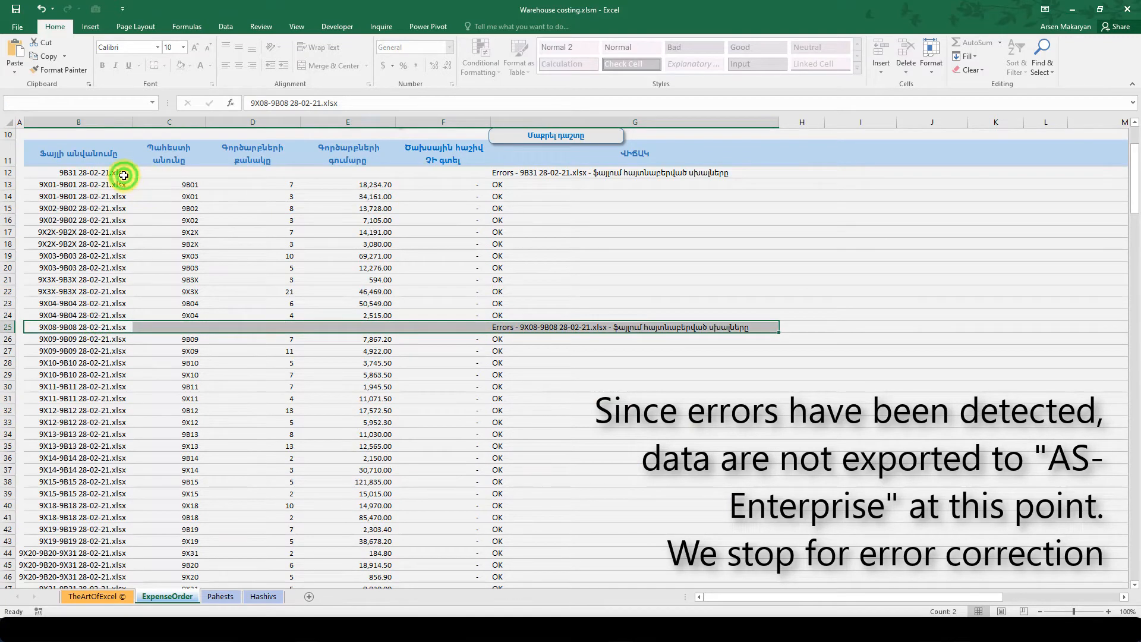
drag(124, 175, 498, 185)
click(503, 282)
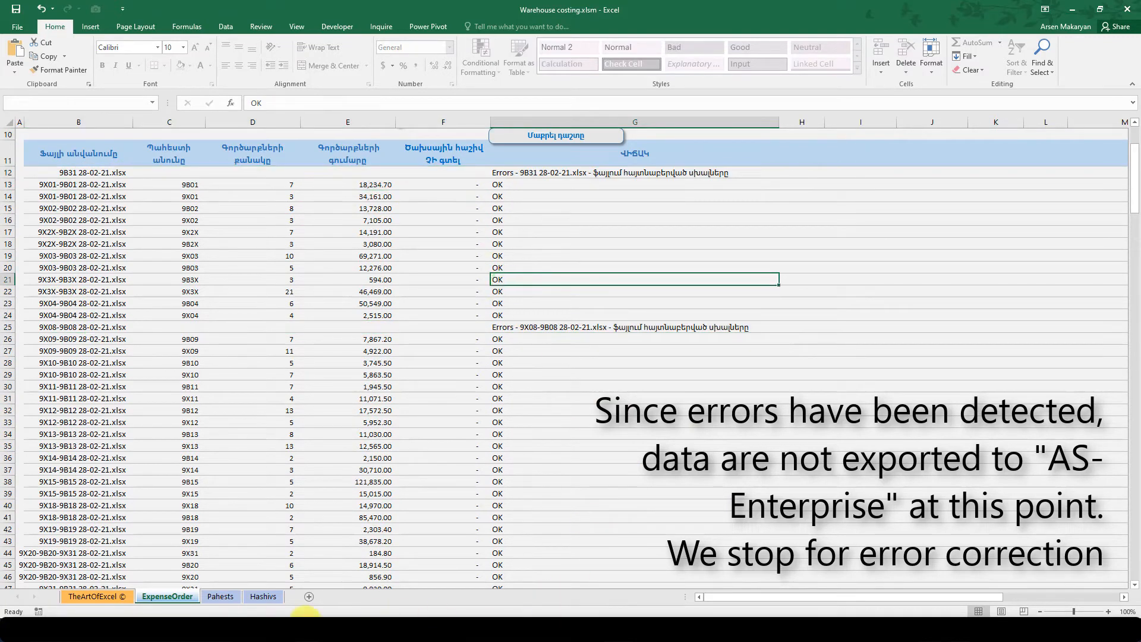
Step: Decline importing the exported data into the AS-Enterprise system
click(699, 571)
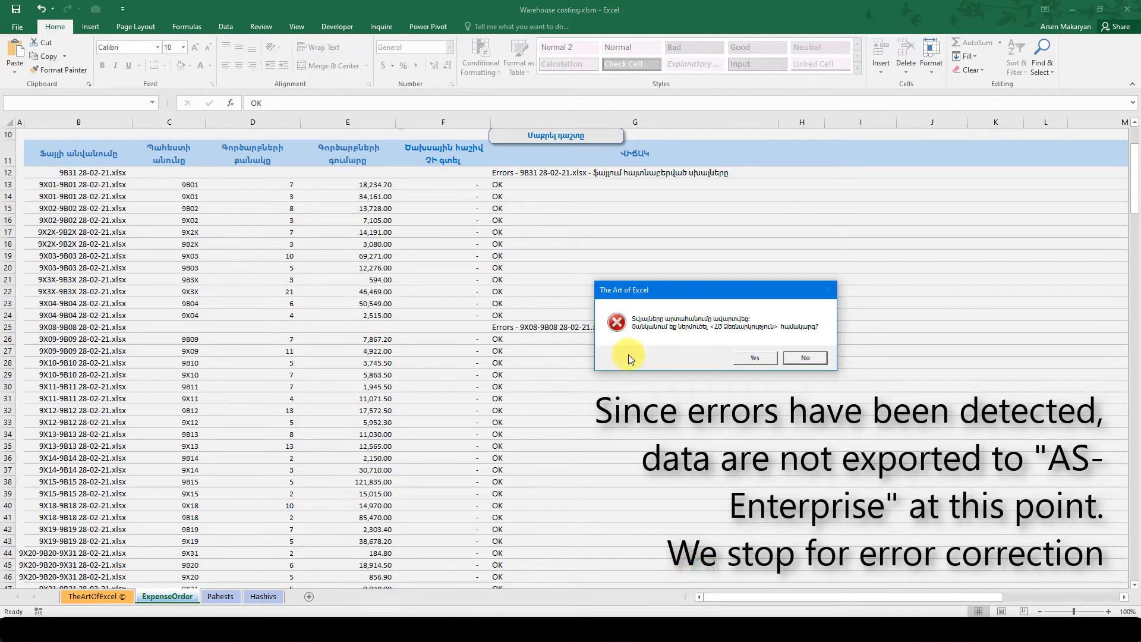
click(806, 358)
click(530, 327)
scroll(516, 309, down, 2)
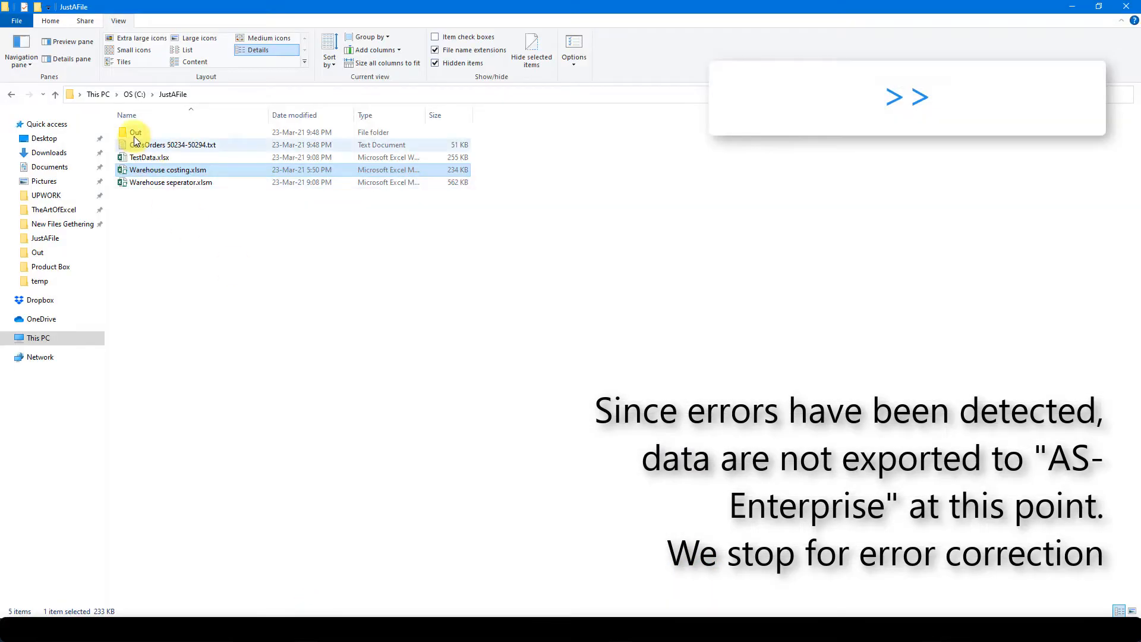
Step: Open Errors - 9B31 28-02-21.xlsx from the Out folder and correct the used quantities: 2 in I4, 4 in I8, 2 in I10, 14 in I12
double_click(142, 143)
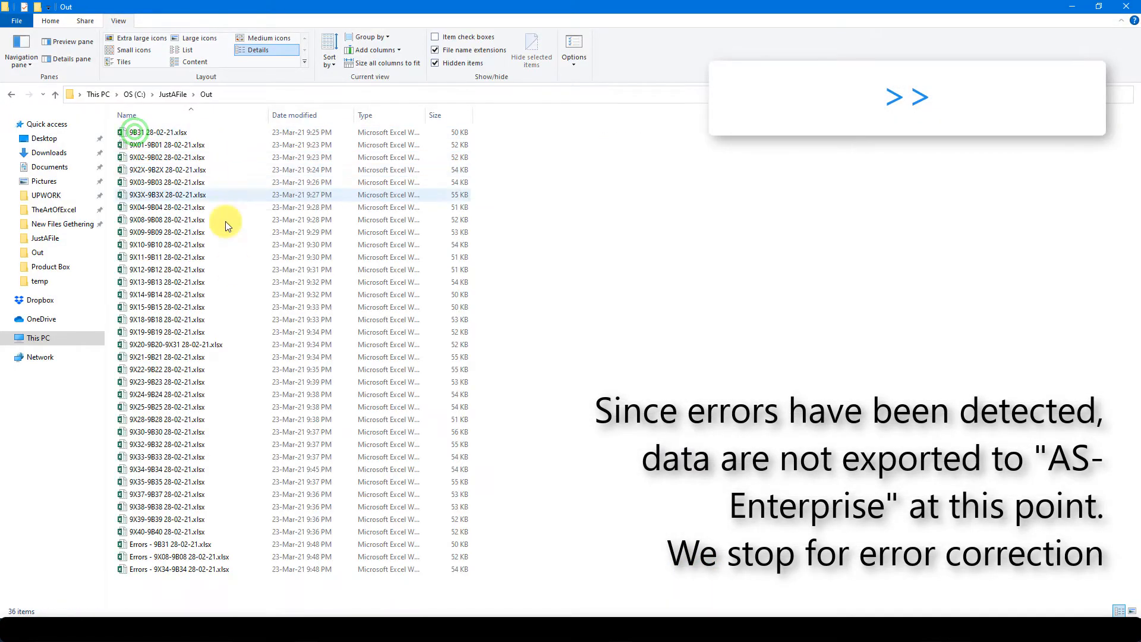
click(171, 544)
double_click(173, 544)
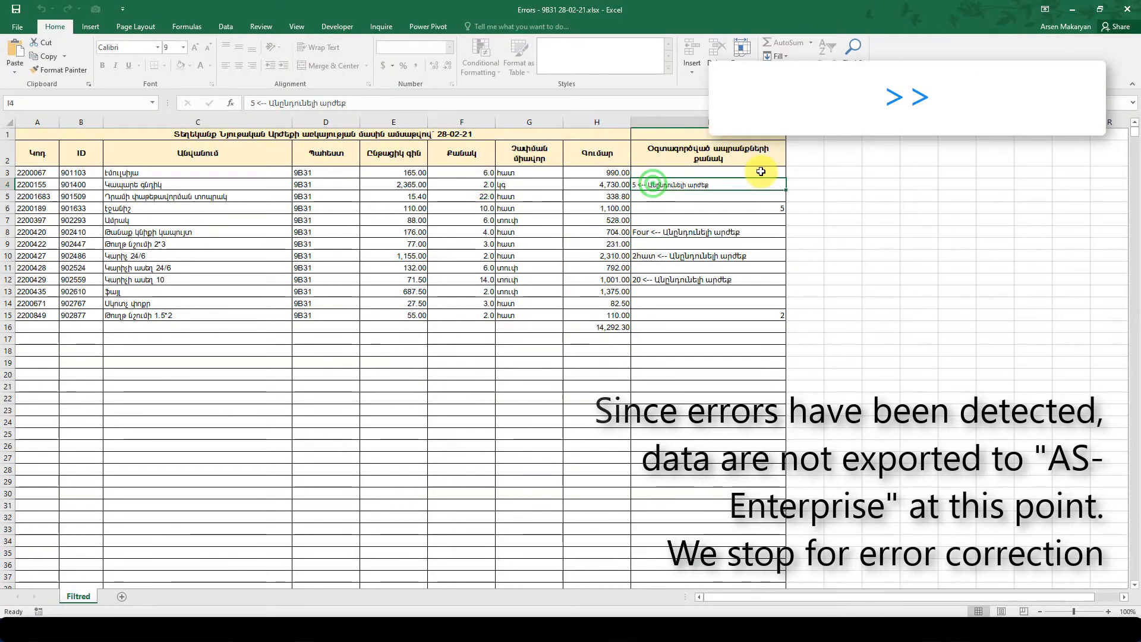
text(2)
key(Return)
click(669, 230)
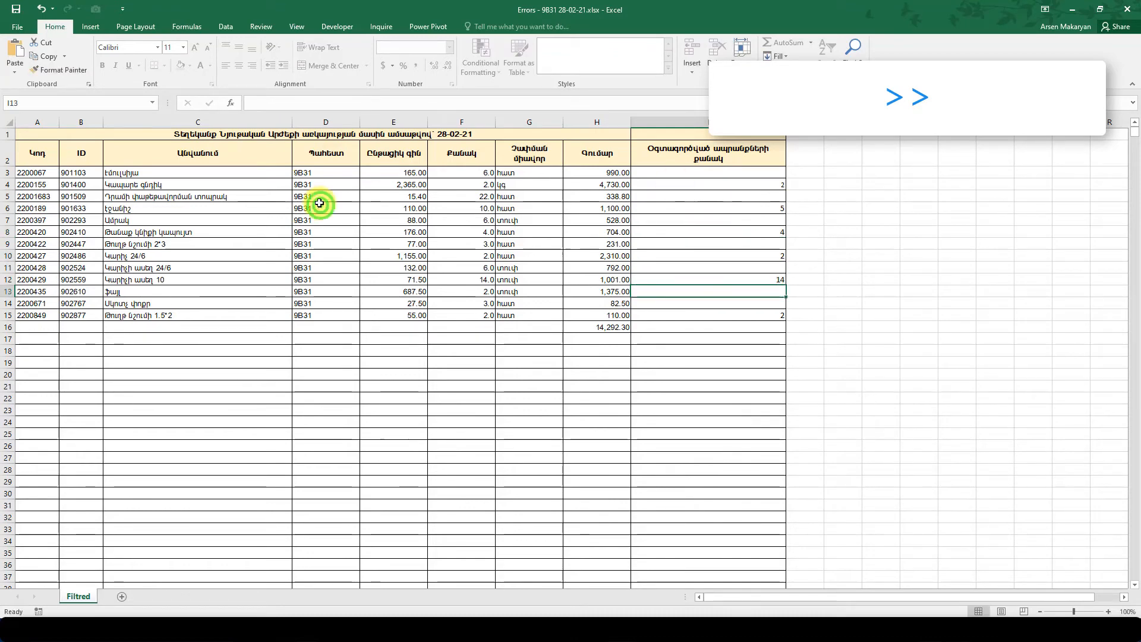
Step: Save the corrected 9B31 list in the Out folder as 9B31 28-02-21.xlsx, without the Errors prefix
click(17, 27)
click(21, 143)
click(332, 118)
click(103, 238)
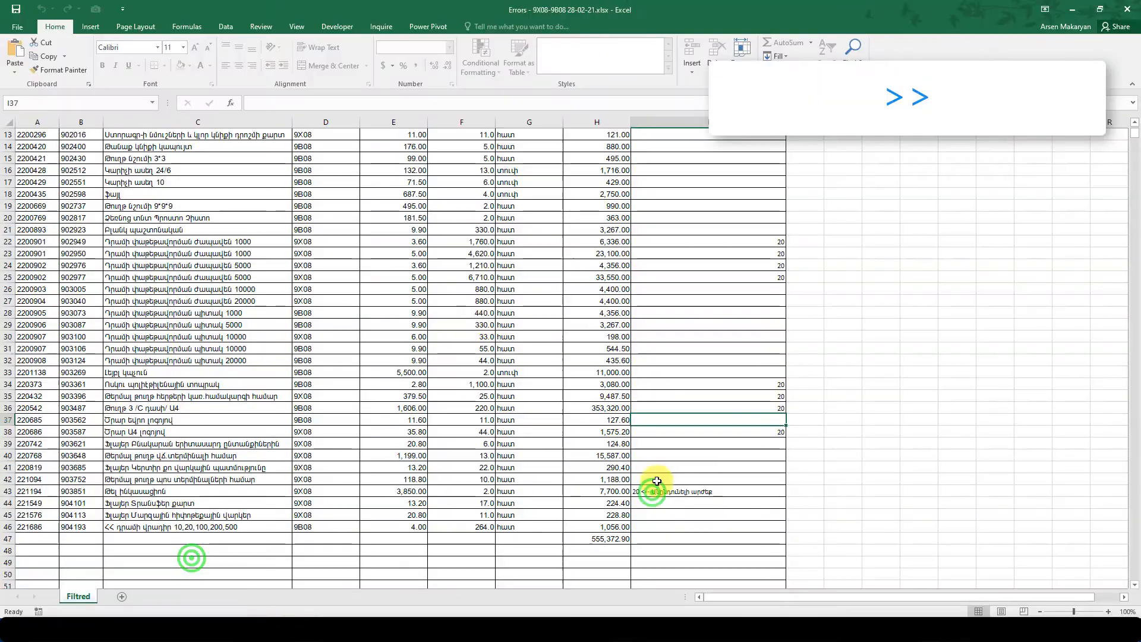
Step: Save the 9X08-9B08 list in the Out folder as 9X08-9B08 28-02-21.xlsx, and close the 9X34-9B34 errors workbook
click(311, 115)
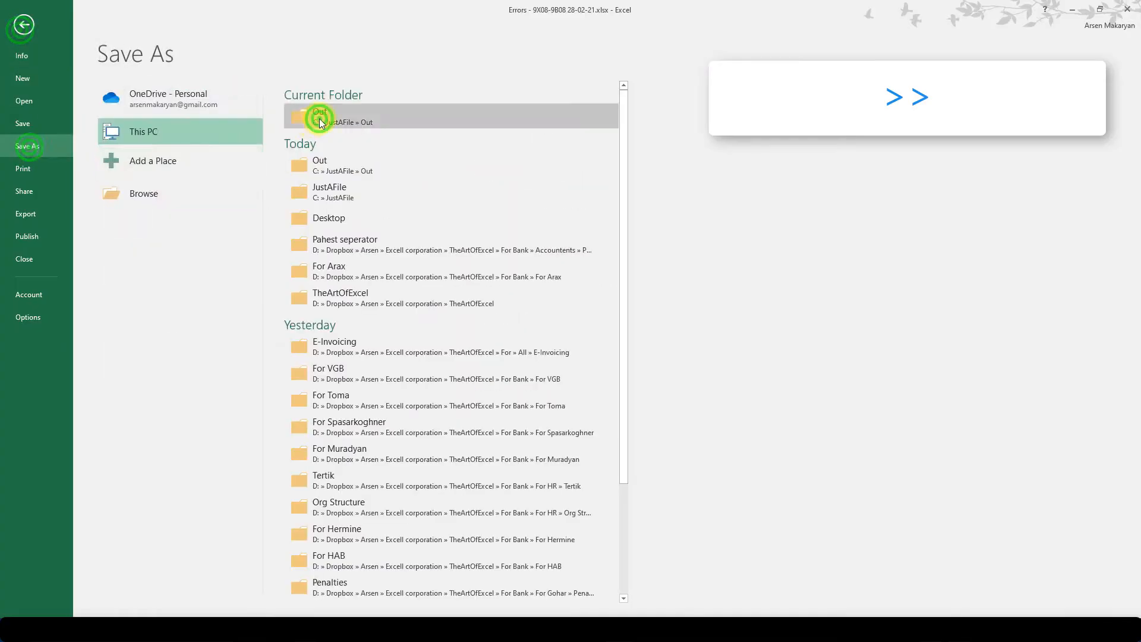
click(105, 238)
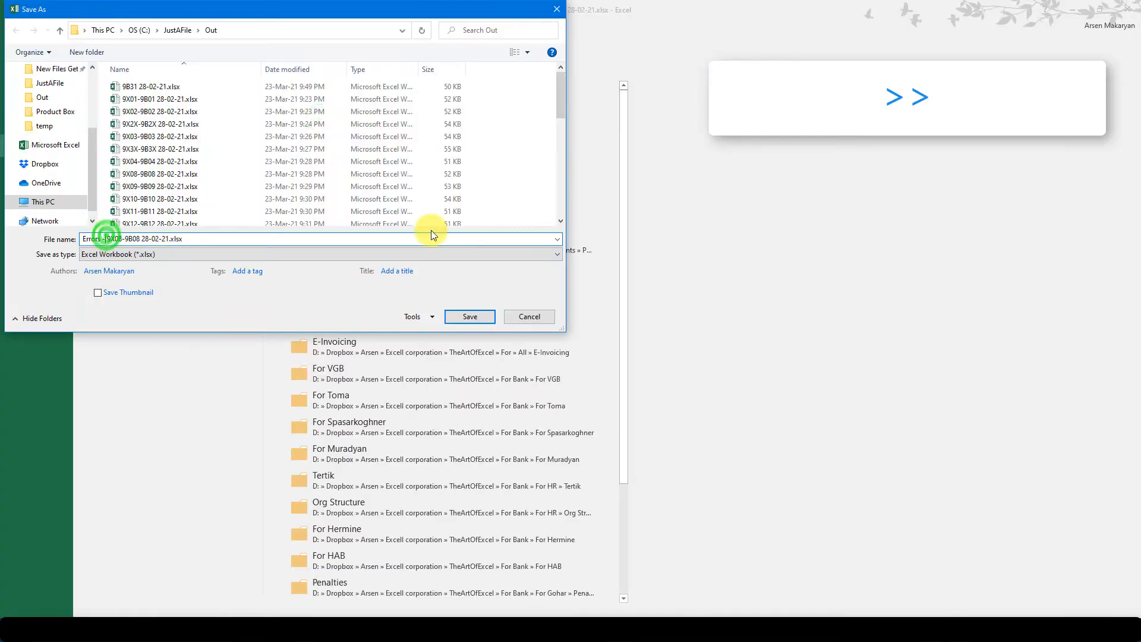
click(469, 316)
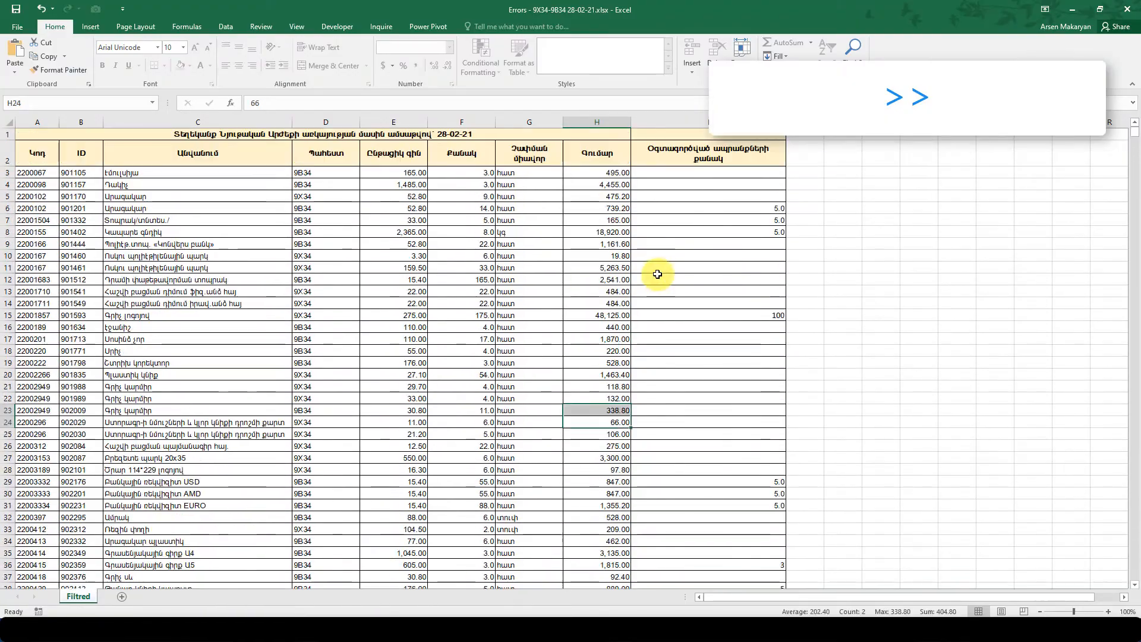
click(1127, 9)
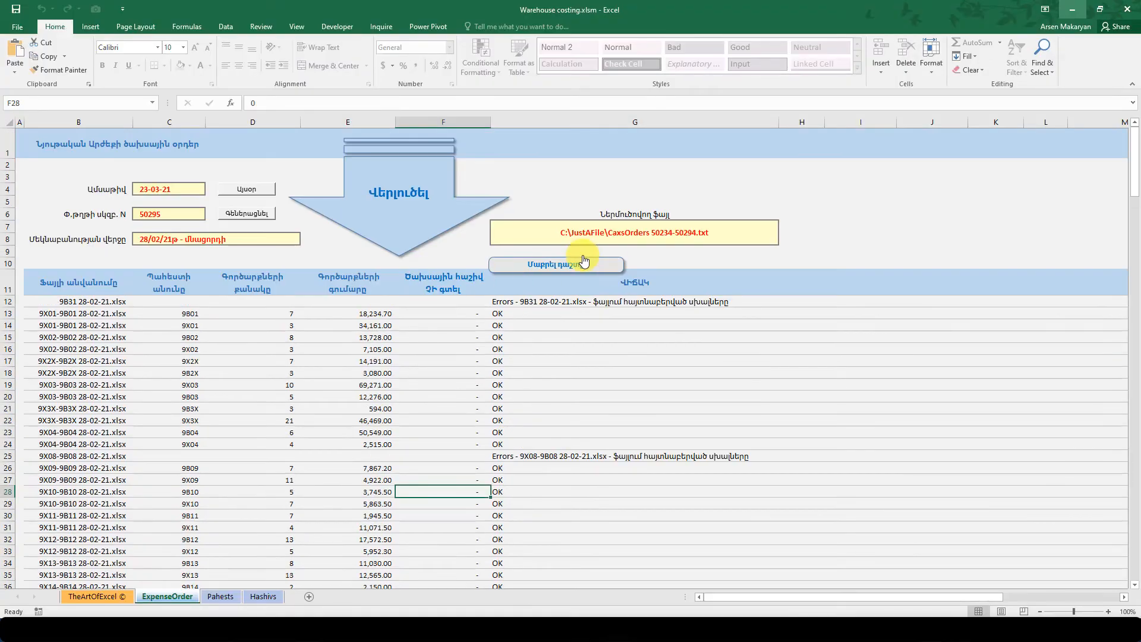
Step: Clear the previous results on the ExpenseOrder sheet and rerun the analysis on the corrected lists in the Out folder
click(532, 267)
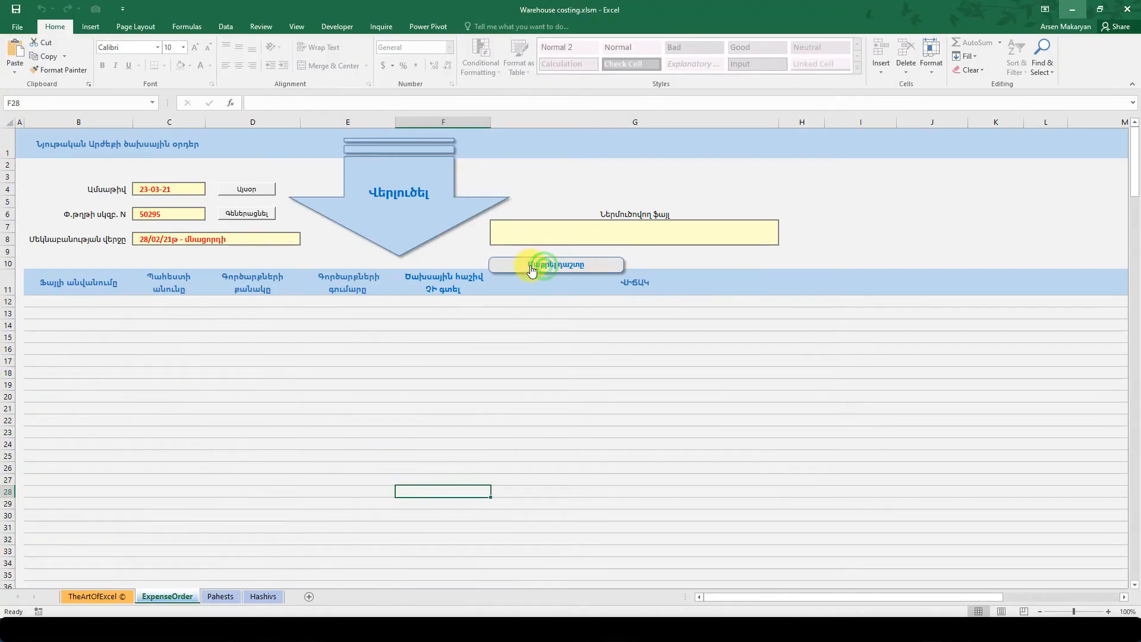
click(348, 344)
click(364, 215)
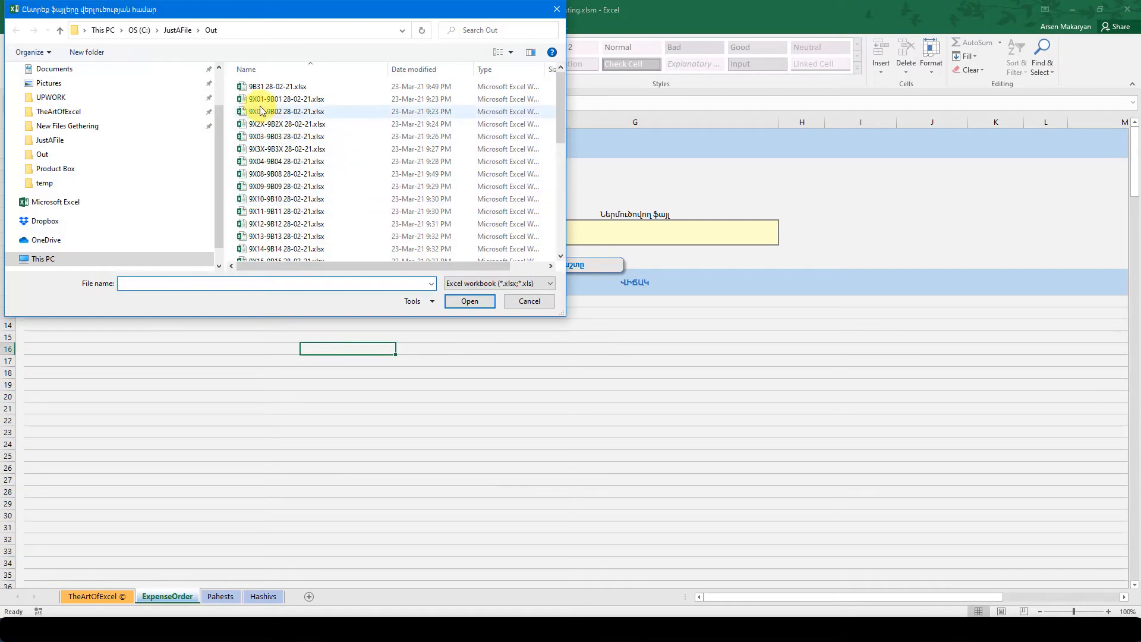
drag(234, 84, 349, 221)
click(467, 300)
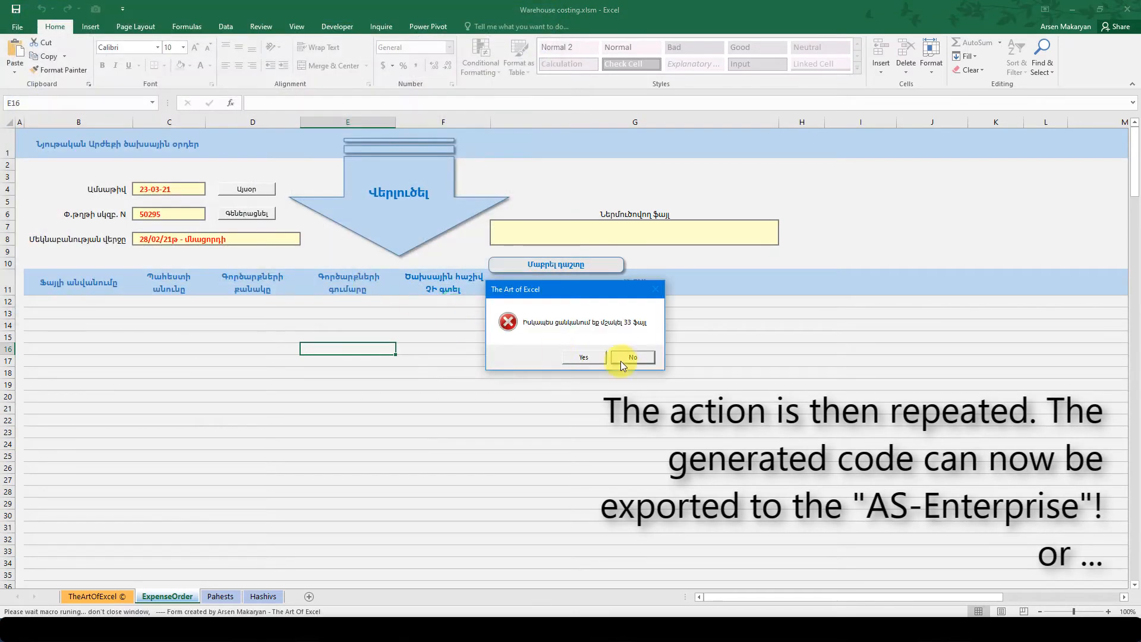
click(572, 357)
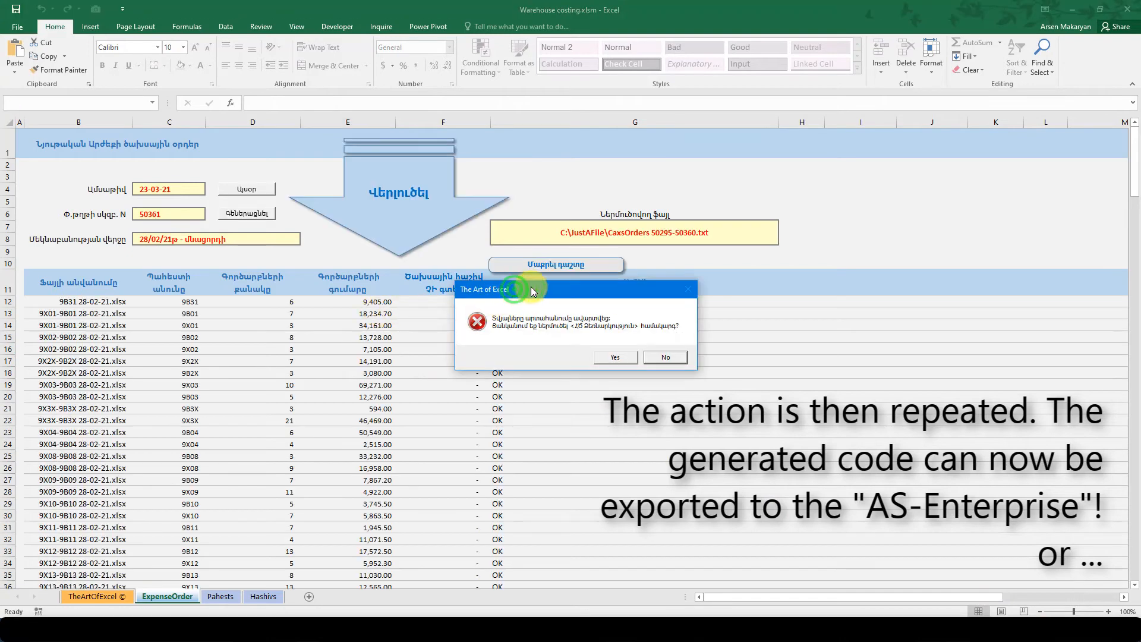
Step: Move the import prompt aside and review the warehouse names, amounts and statuses of all processed files
drag(532, 290, 666, 285)
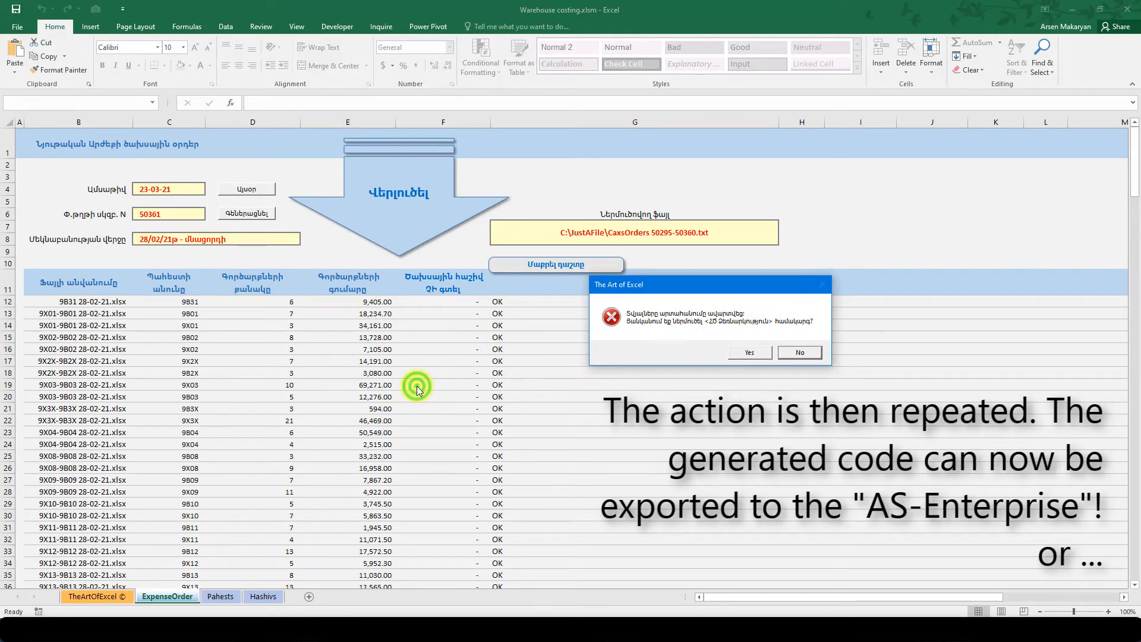
key(Return)
scroll(416, 385, down, 17)
click(357, 428)
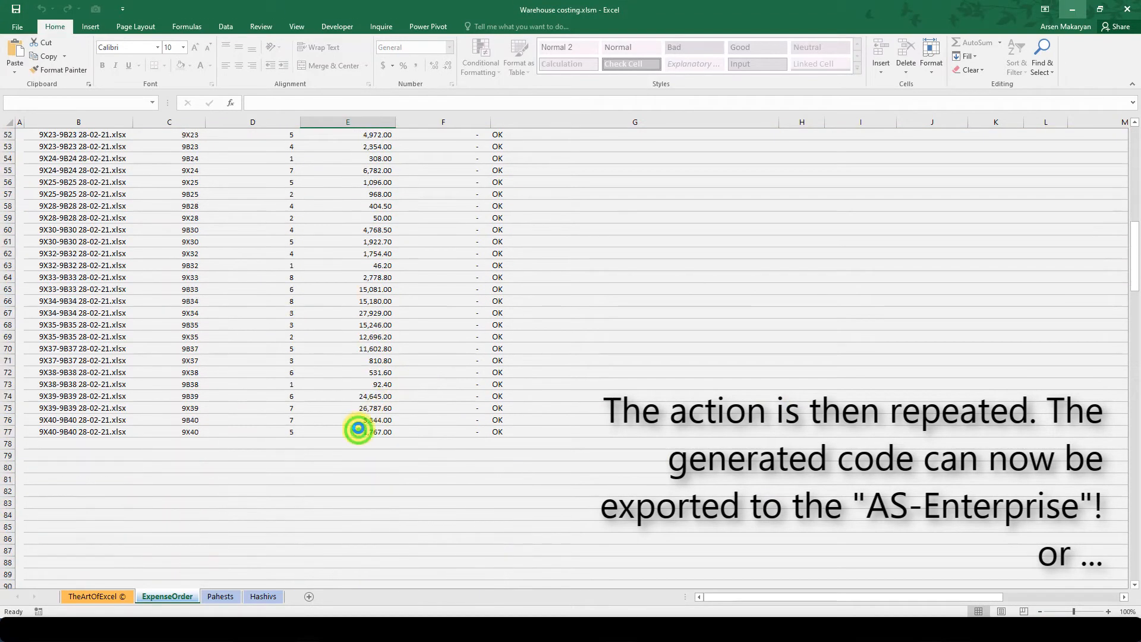
drag(358, 428, 254, 364)
drag(170, 158, 173, 279)
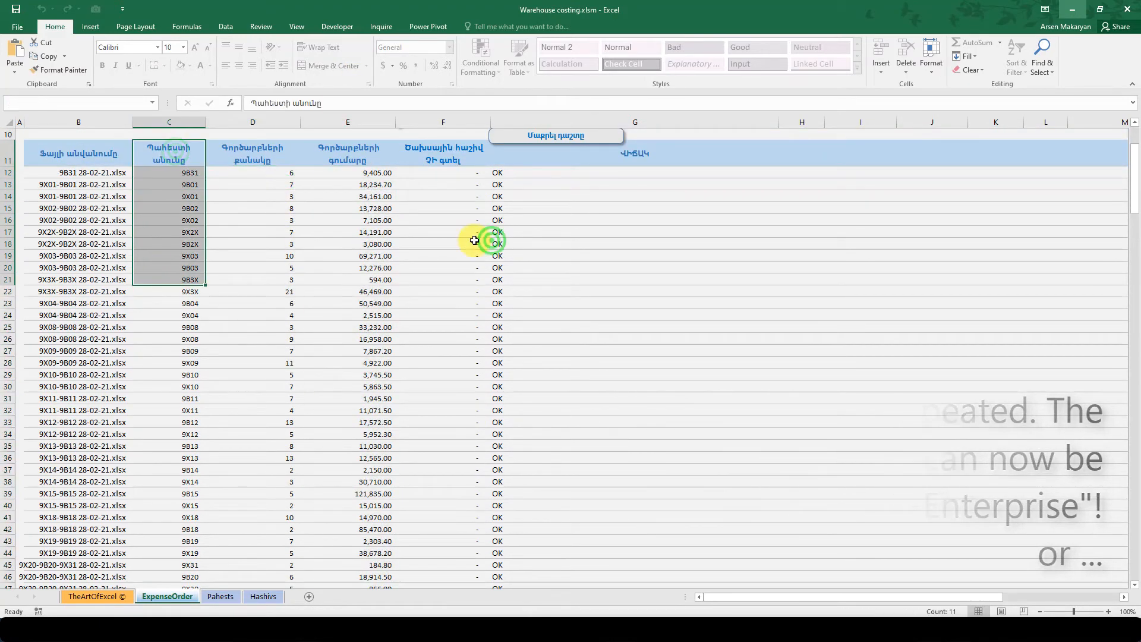
click(491, 241)
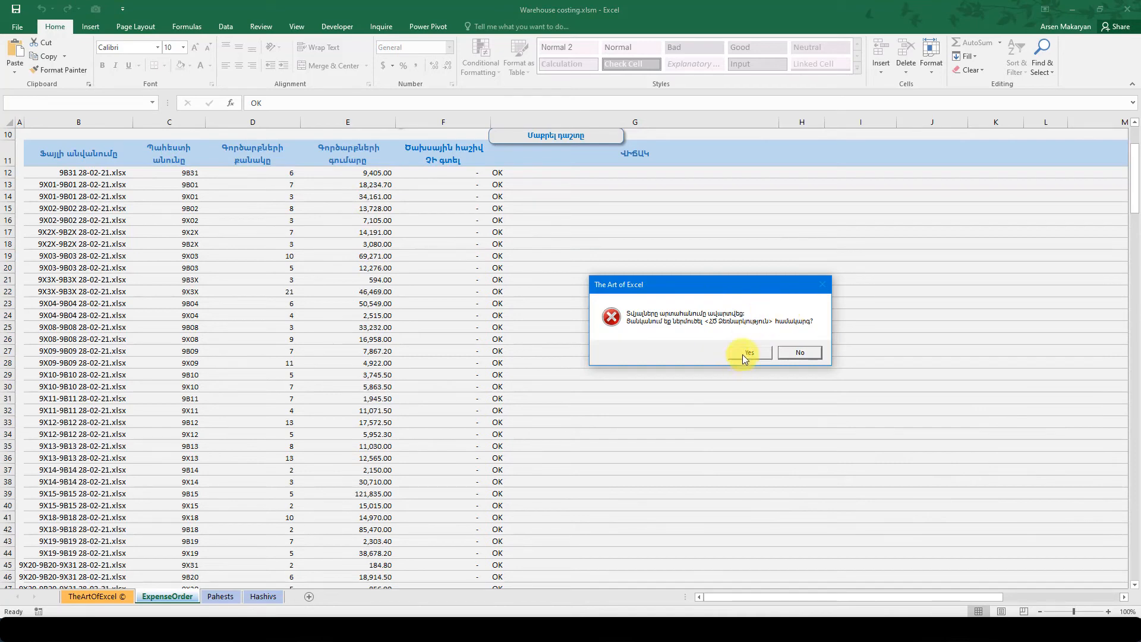
Step: Decline the AS-Enterprise import, check the exported CaxsOrders text files in the JustAFile folder, and return to Warehouse costing.xlsm
click(801, 353)
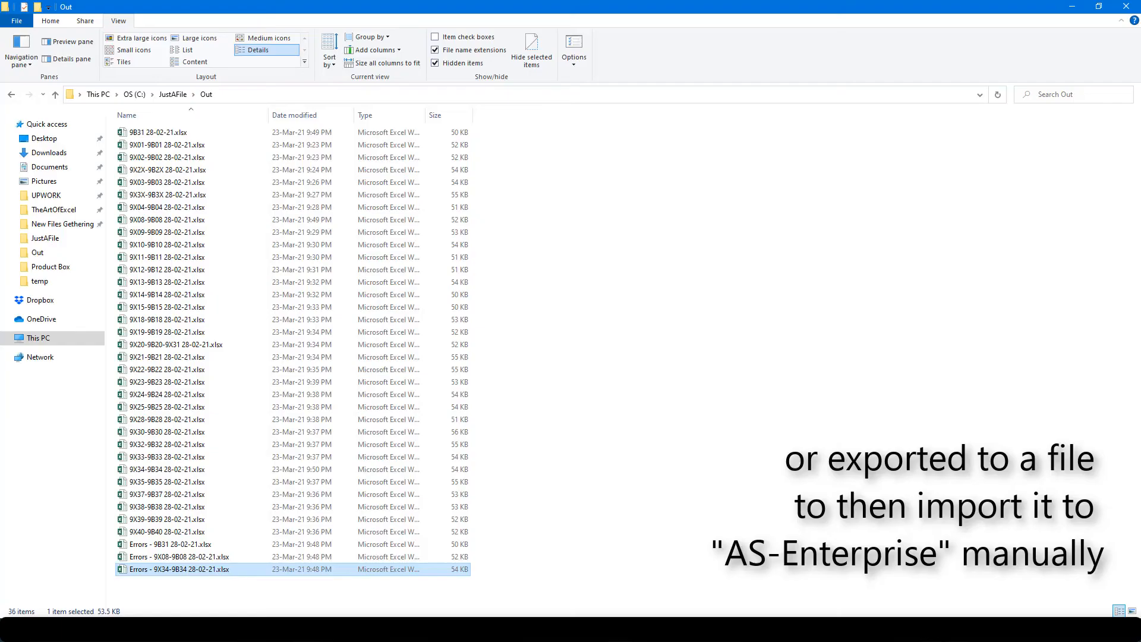
click(172, 95)
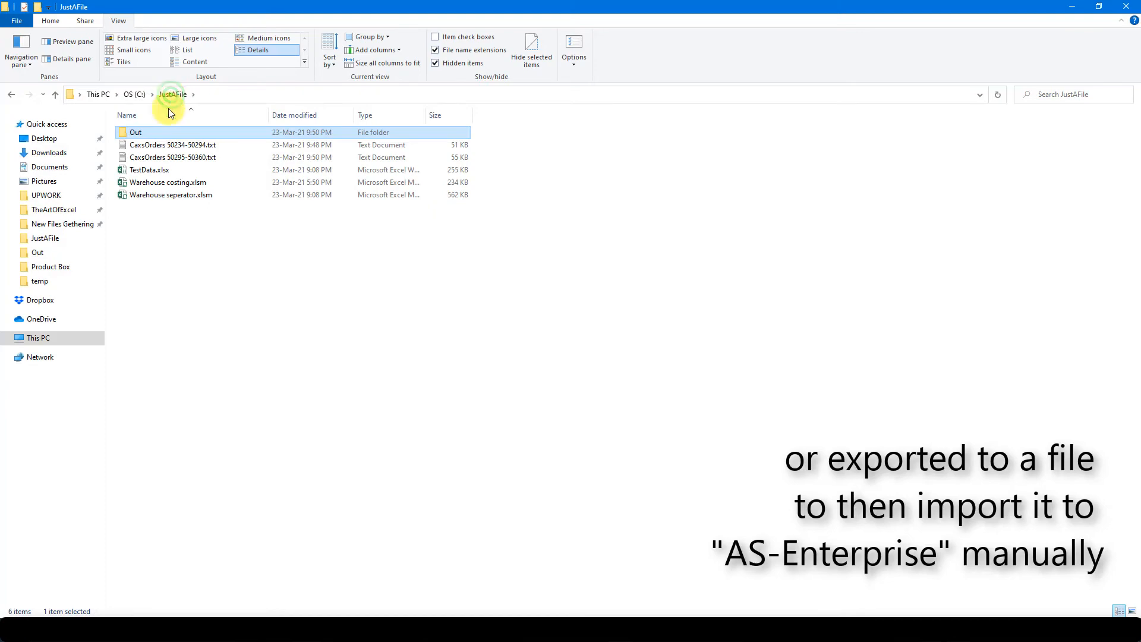
click(185, 145)
key(alt+Tab)
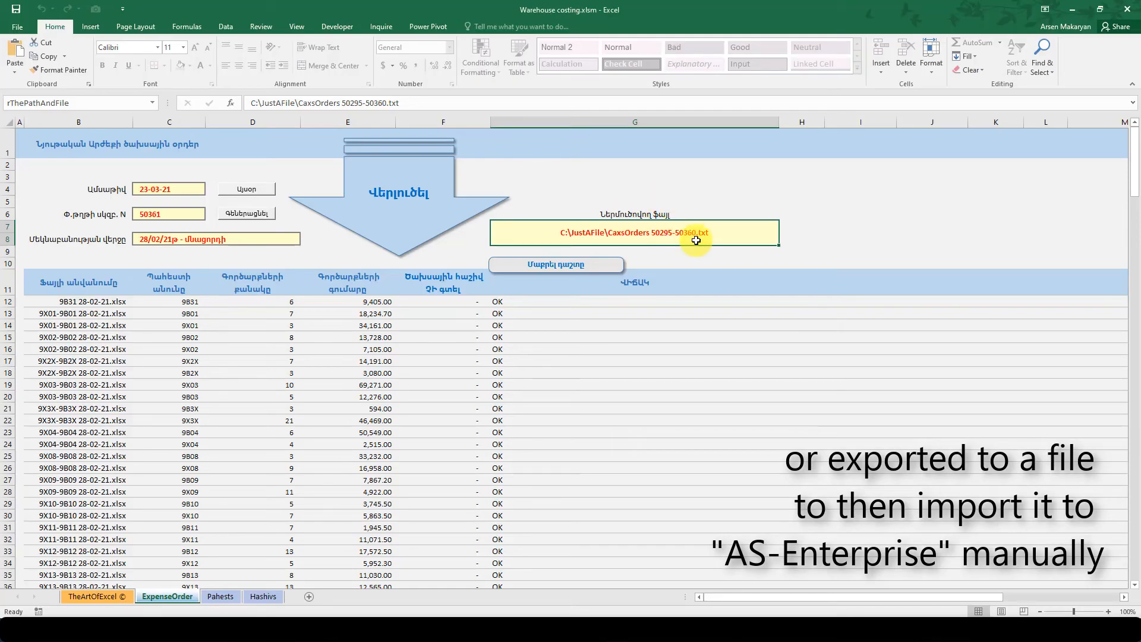
Step: Open CaxsOrders 50295-50360.txt from the JustAFile folder, examine its first order's header fields and MTLIST material lines, and close the file
key(alt+Tab)
double_click(212, 157)
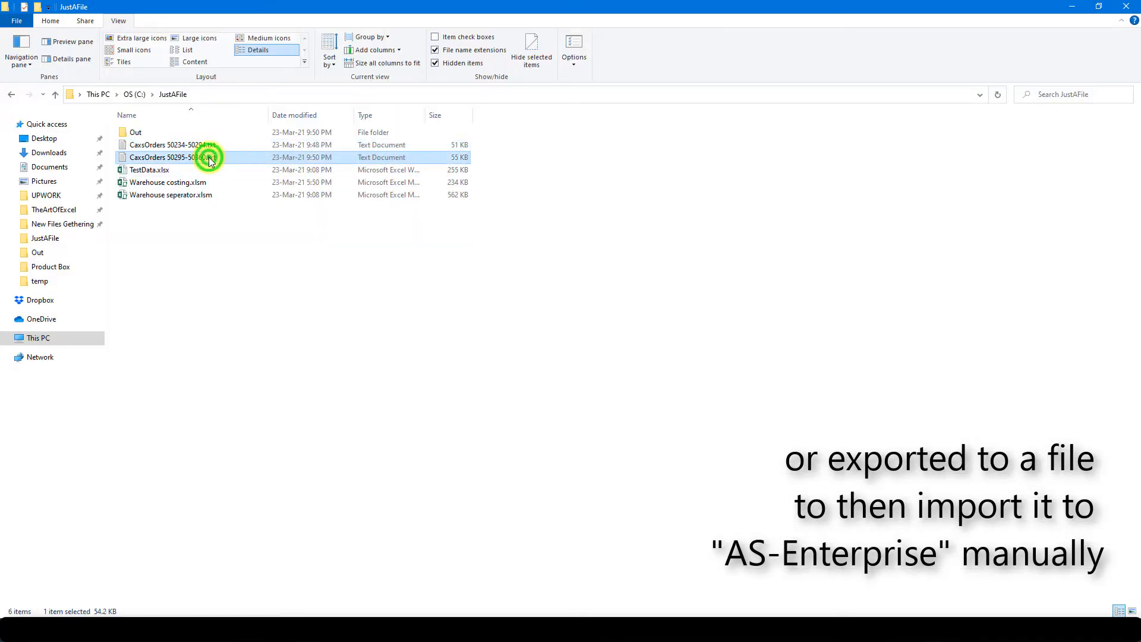
click(469, 164)
scroll(471, 177, down, 1)
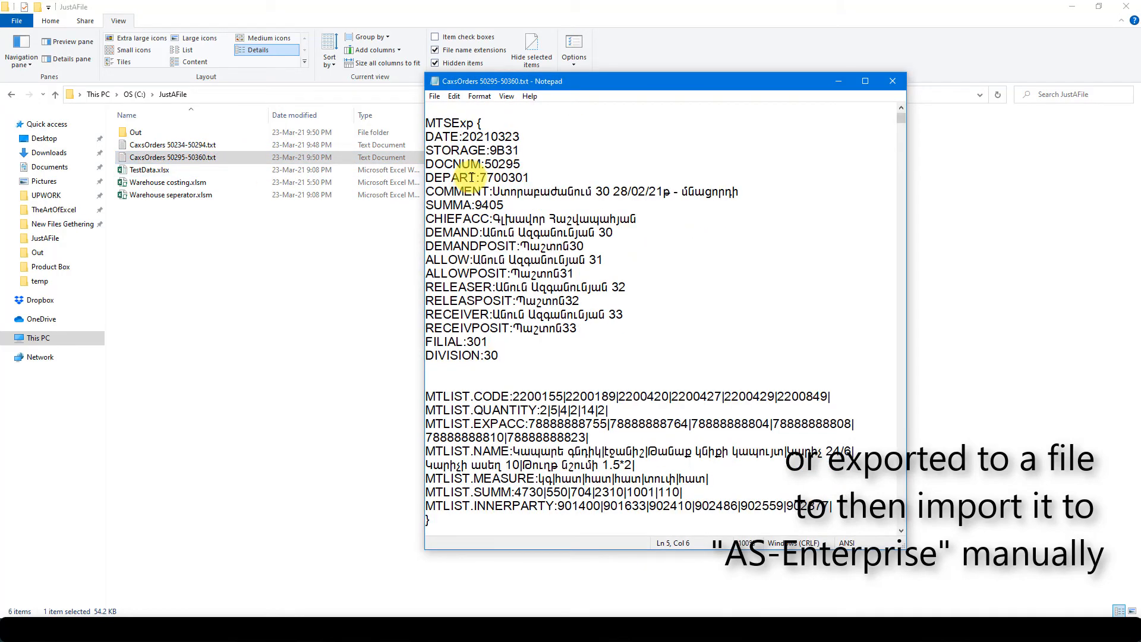
drag(476, 113, 733, 493)
click(644, 375)
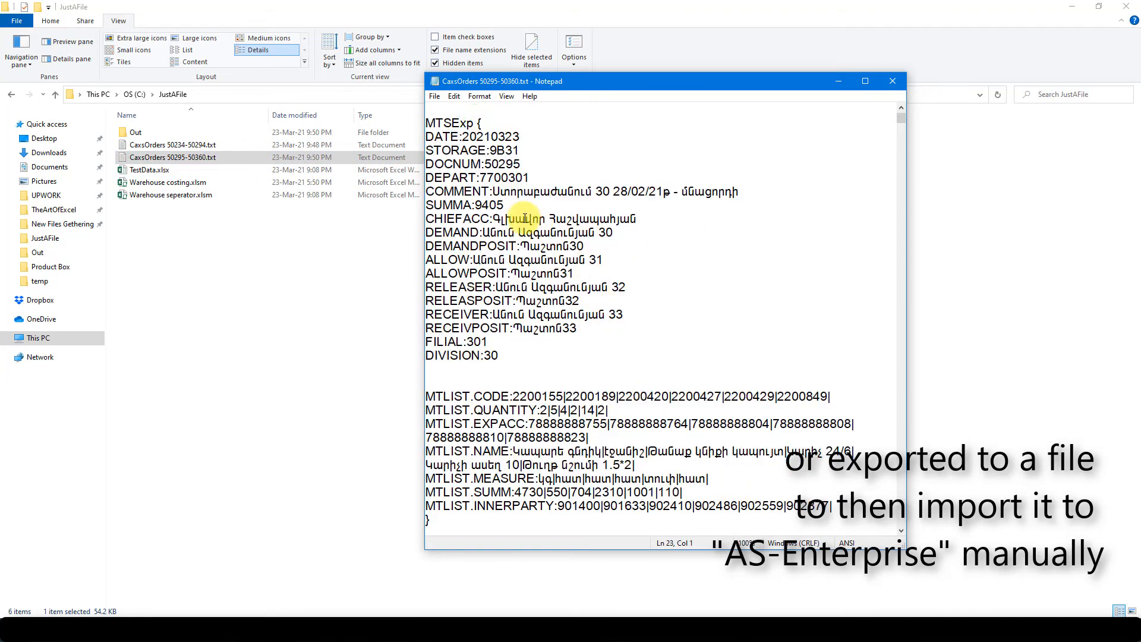
drag(507, 424, 571, 437)
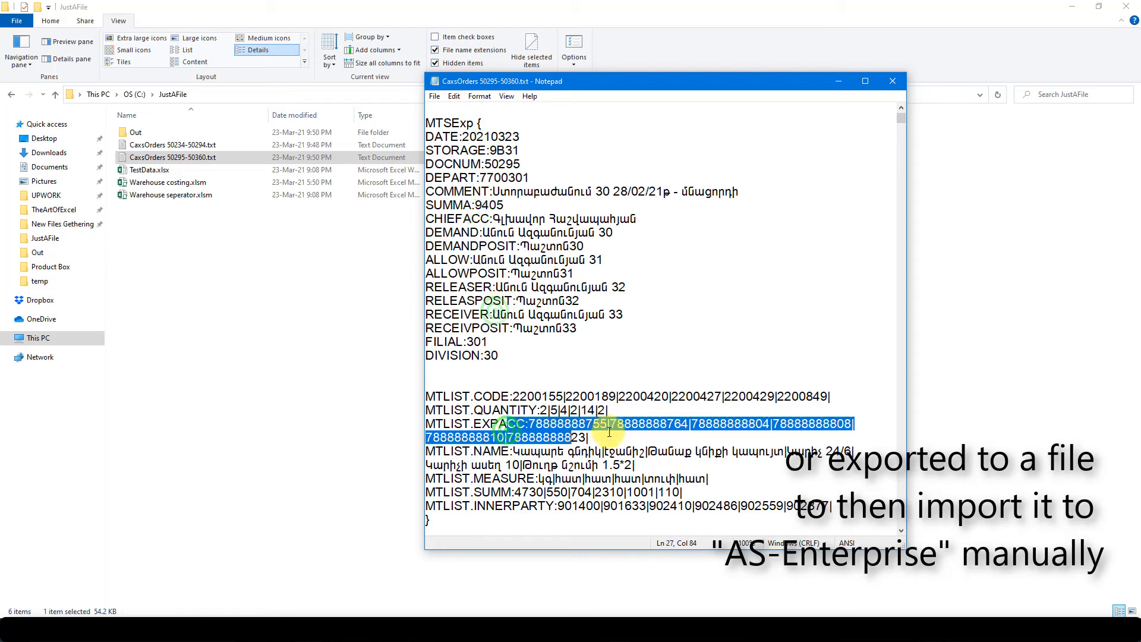
scroll(609, 429, down, 2)
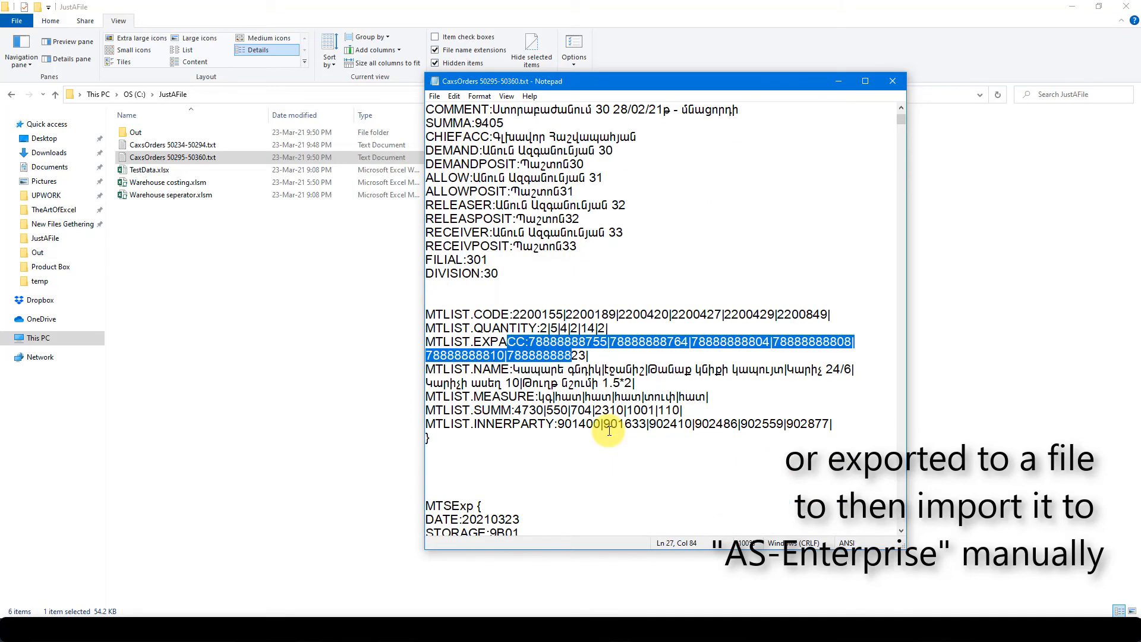
click(896, 82)
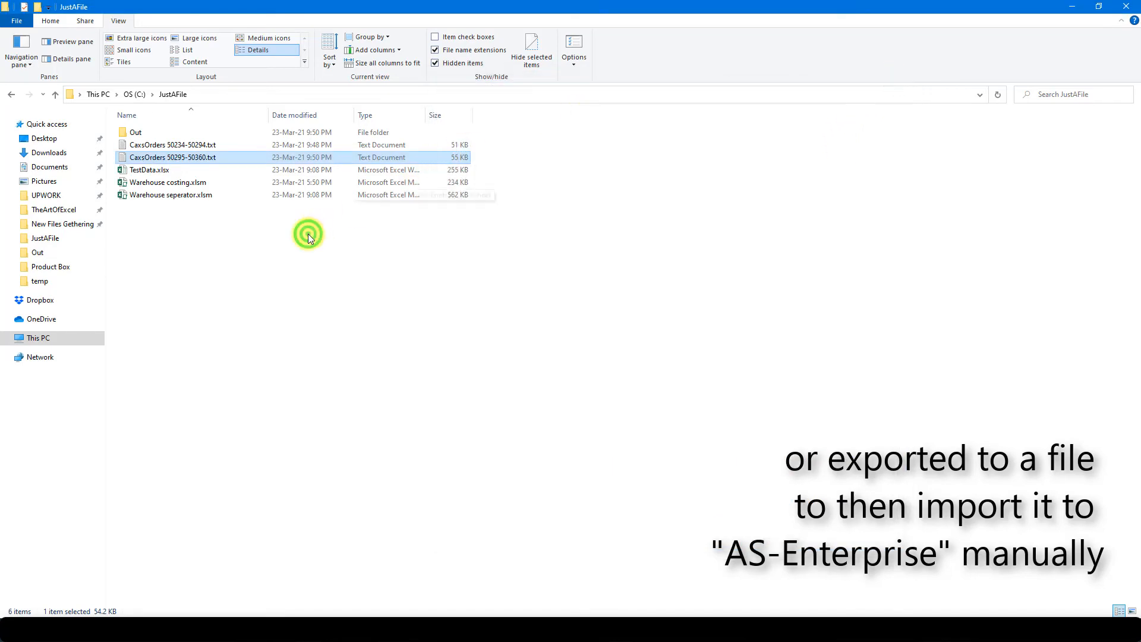
Step: Return to Warehouse costing.xlsm and show the TheArtOfExcel information sheet
click(153, 182)
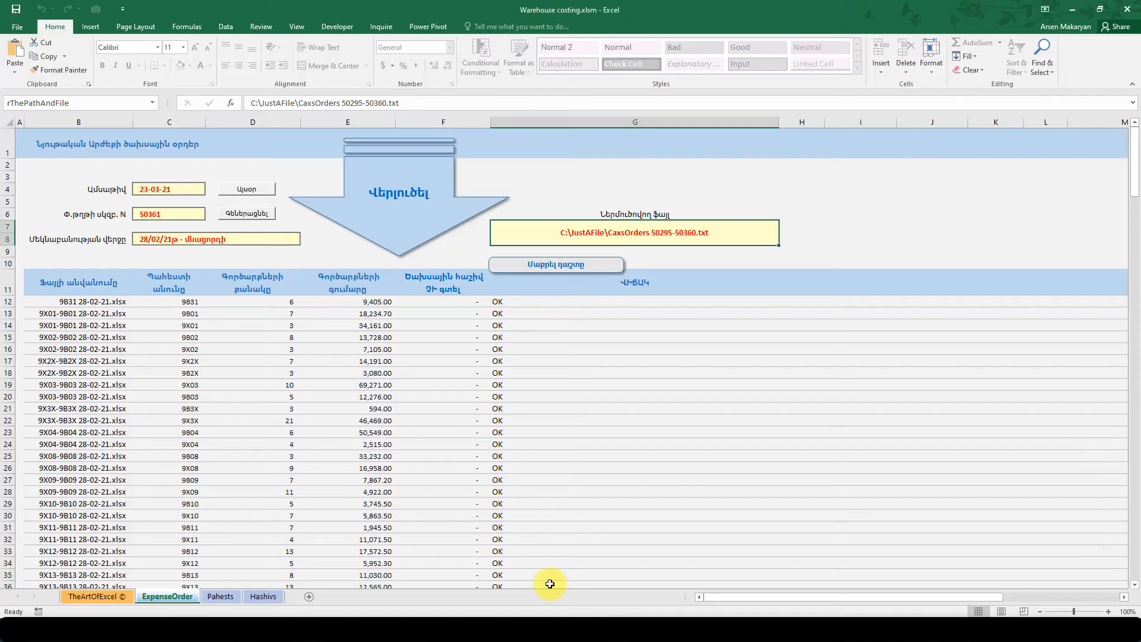
click(119, 597)
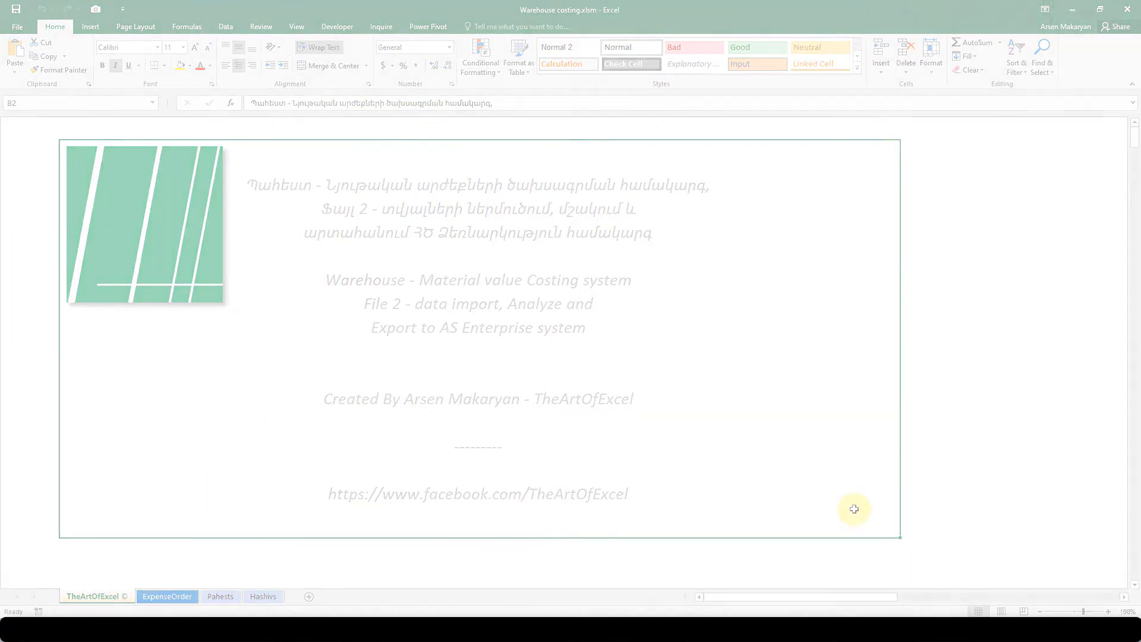